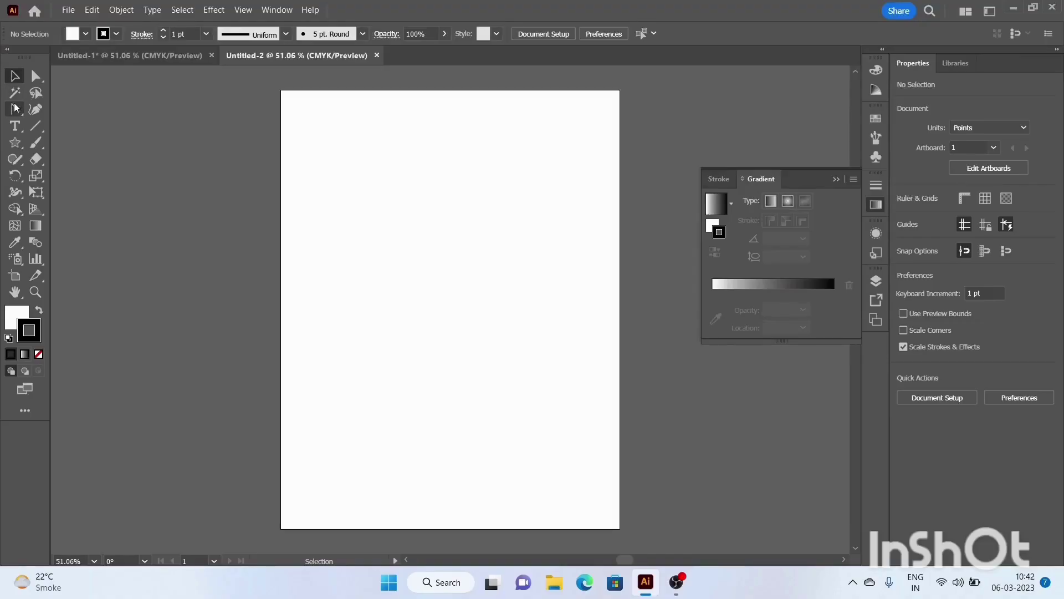
Draw a large many-pointed star with the Star tool.
{"action": "left_click", "coordinate": [15, 143]}
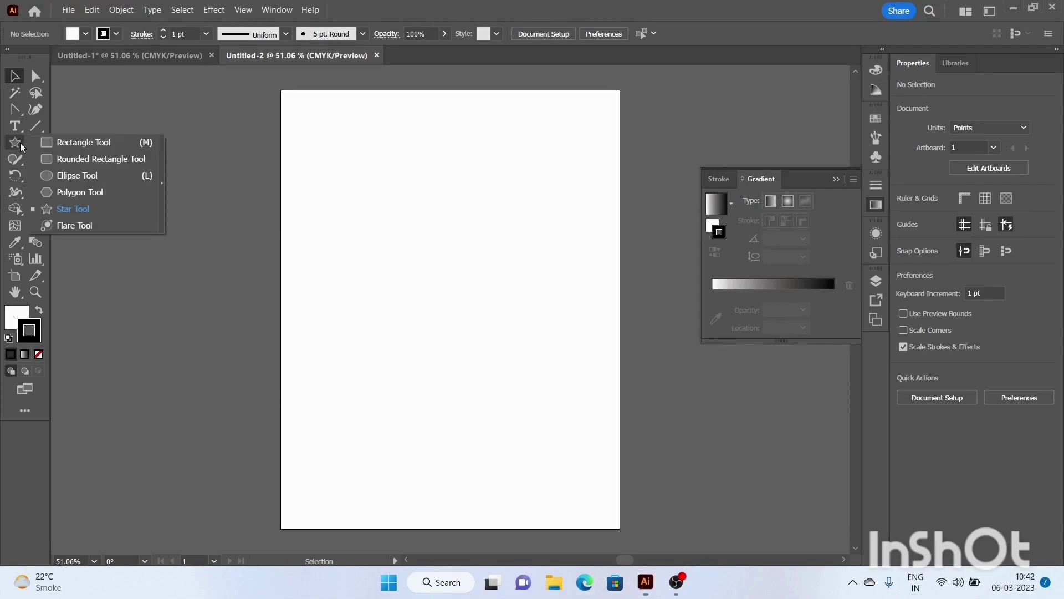
{"action": "left_click", "coordinate": [53, 210]}
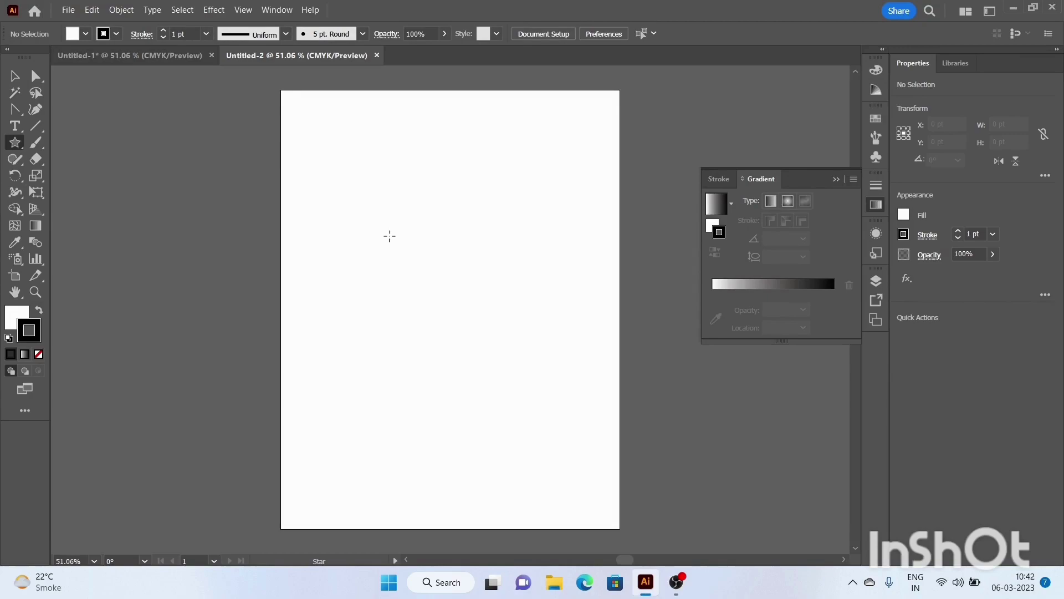
{"action": "left_click_drag", "start_coordinate": [389, 236], "coordinate": [461, 317]}
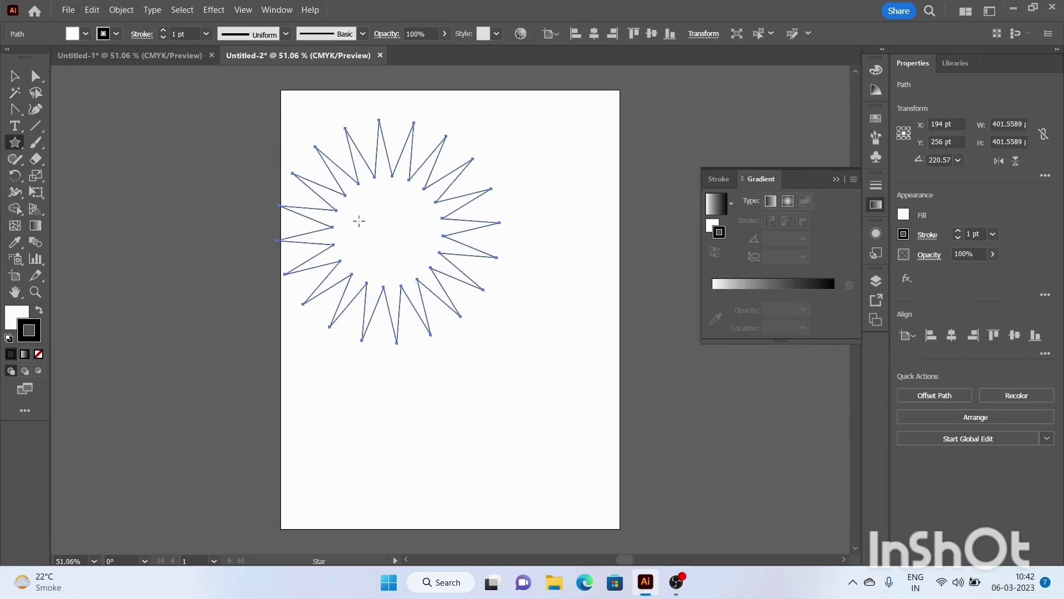
Move the star to the artboard centre and double-click it into isolation mode.
{"action": "left_click", "coordinate": [15, 76]}
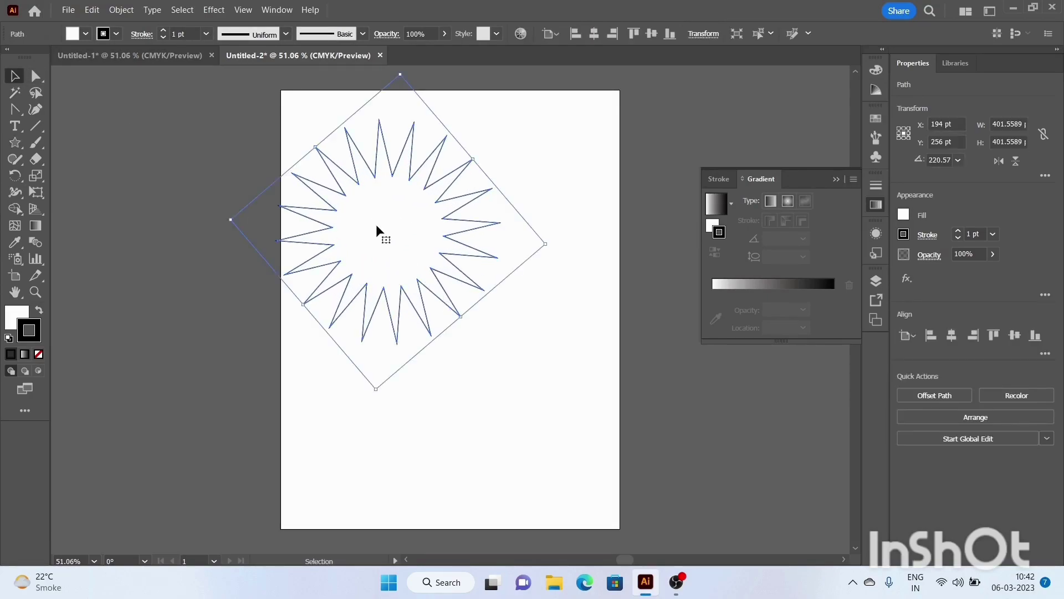
{"action": "left_click_drag", "start_coordinate": [375, 224], "coordinate": [438, 258]}
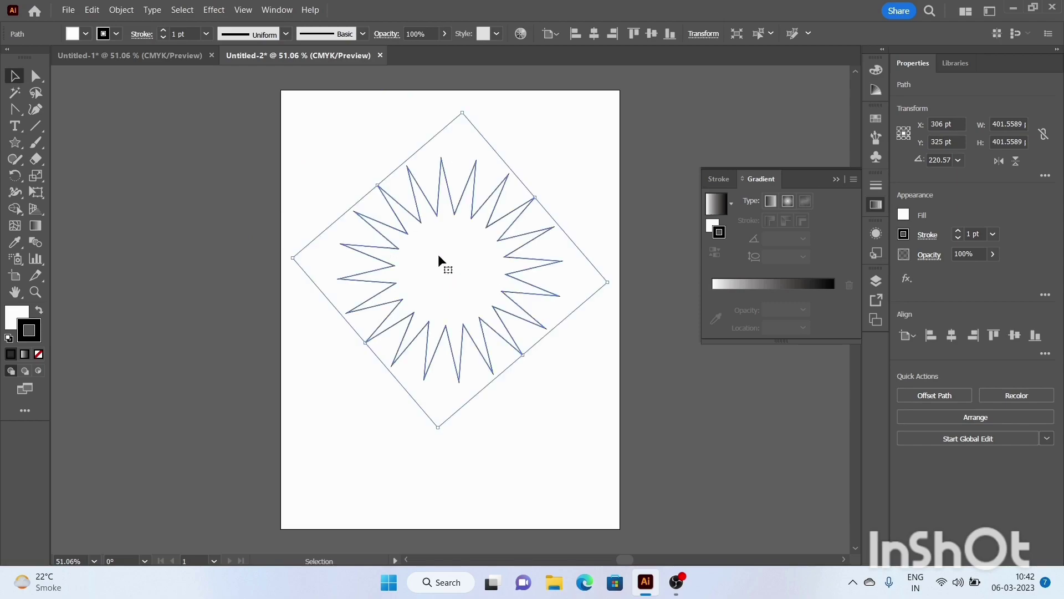
{"action": "double_click", "coordinate": [438, 256]}
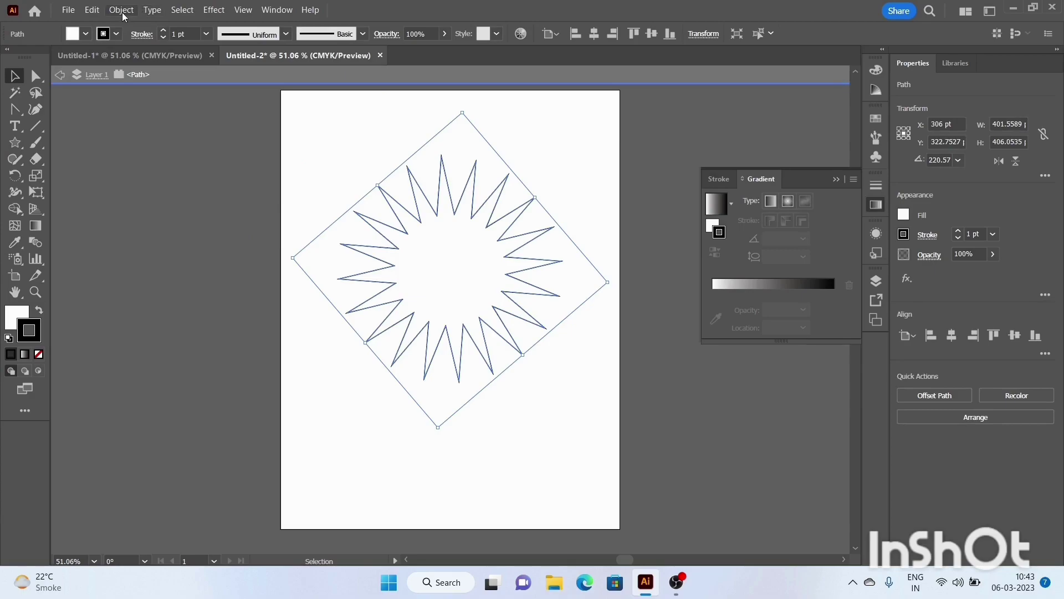
Set Blend Options to 350 Specified Steps with Align to Path orientation.
{"action": "left_click", "coordinate": [122, 10]}
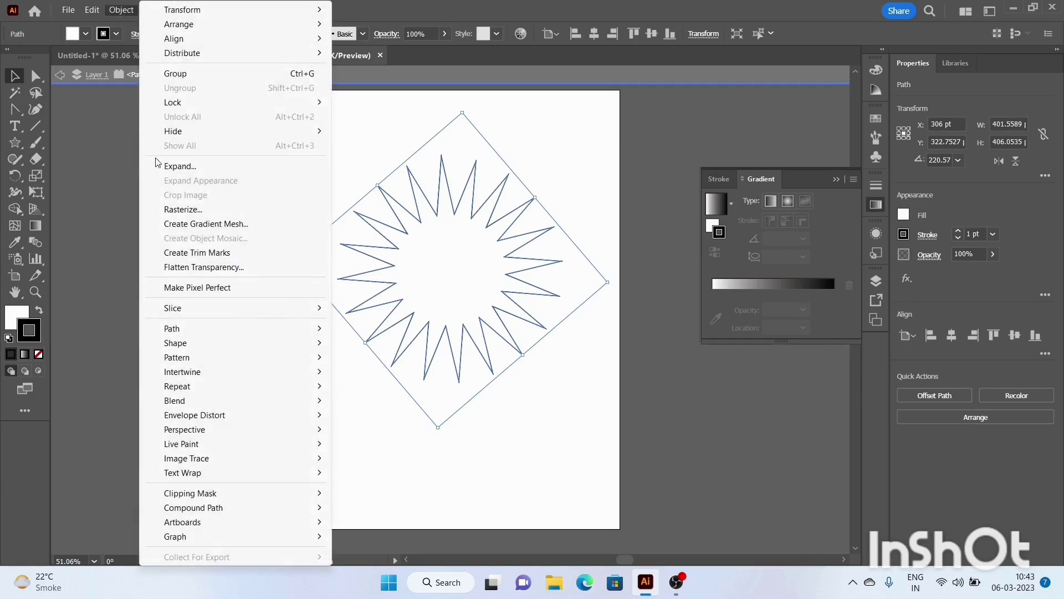
{"action": "mouse_move", "coordinate": [175, 400]}
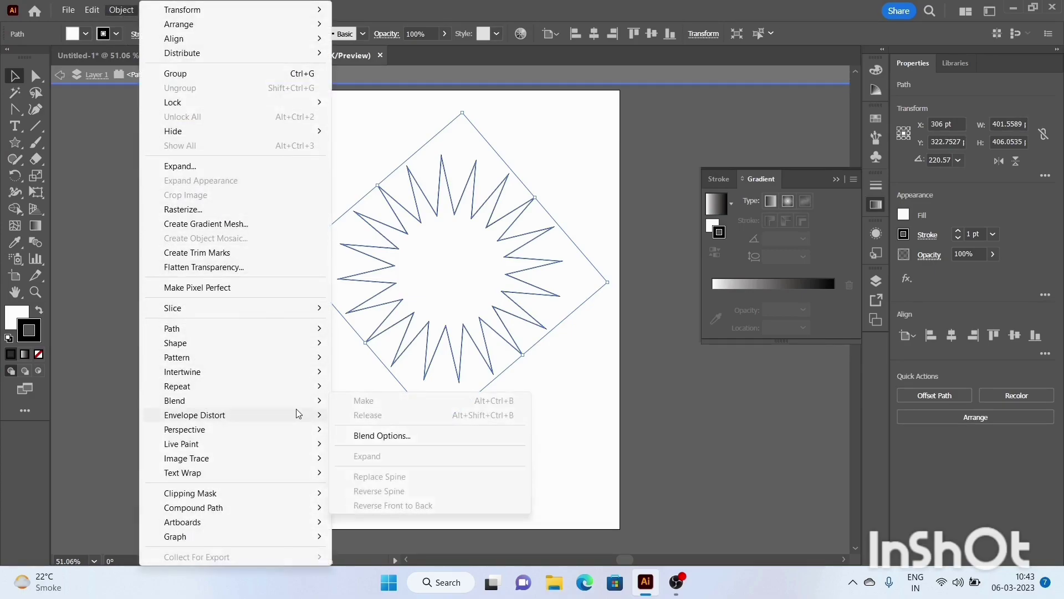
{"action": "left_click", "coordinate": [365, 436]}
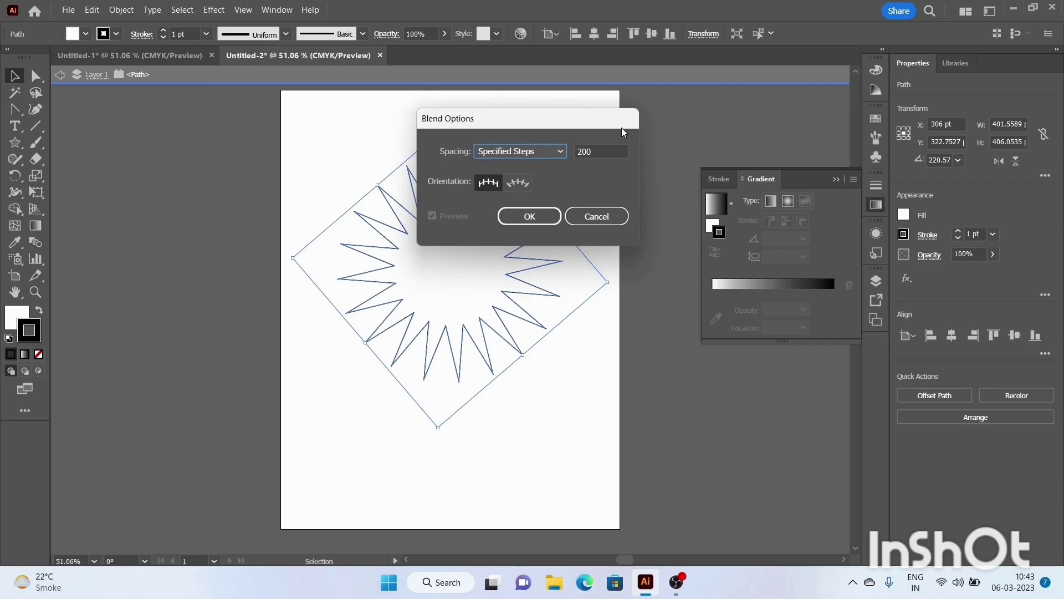
{"action": "left_click", "coordinate": [559, 155]}
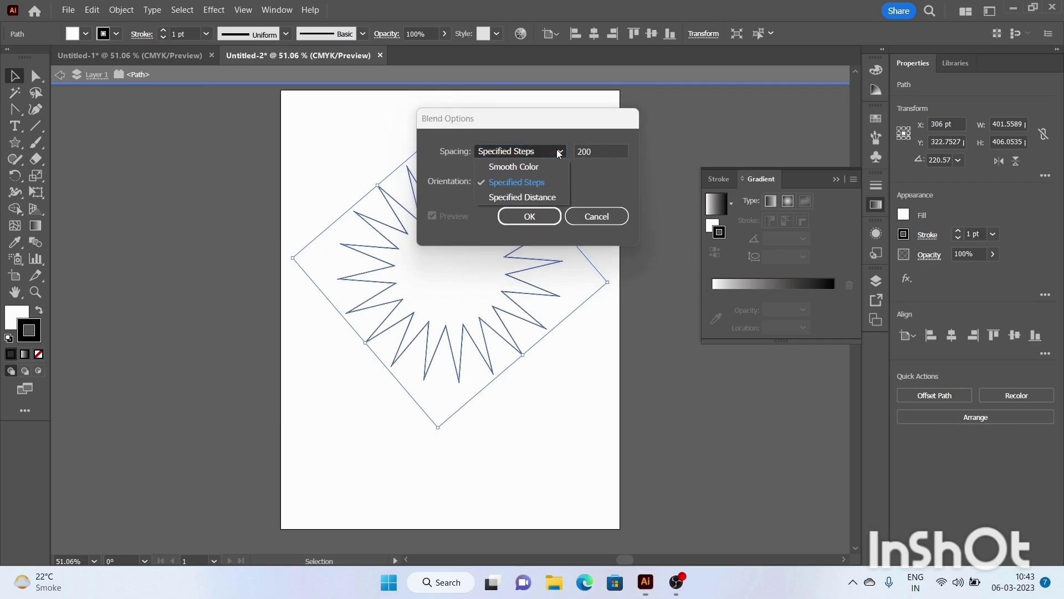
{"action": "left_click", "coordinate": [549, 184]}
{"action": "left_click", "coordinate": [600, 147]}
{"action": "type", "text": "350"}
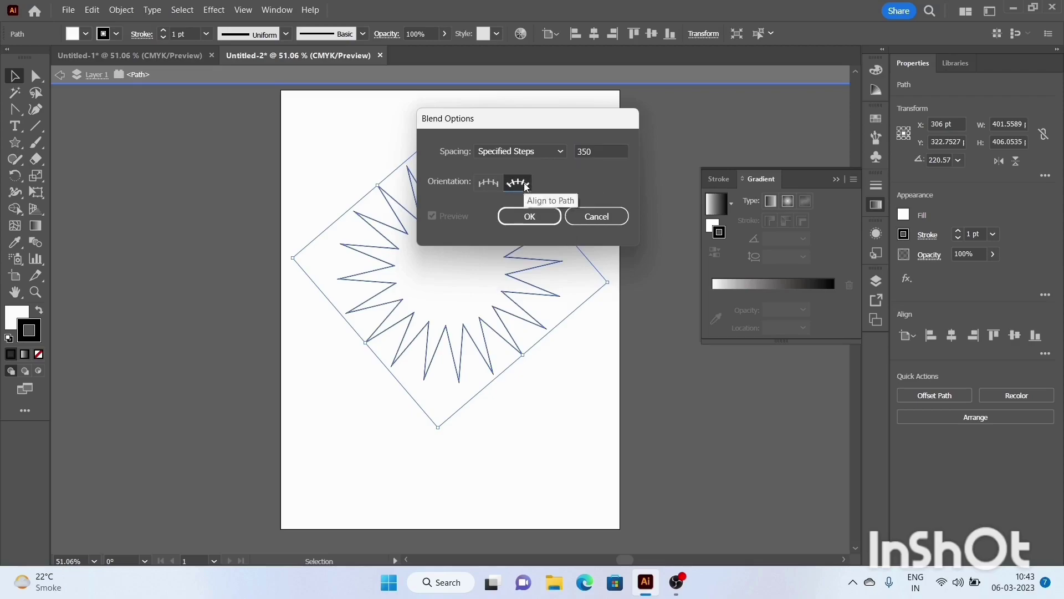
{"action": "left_click", "coordinate": [526, 217]}
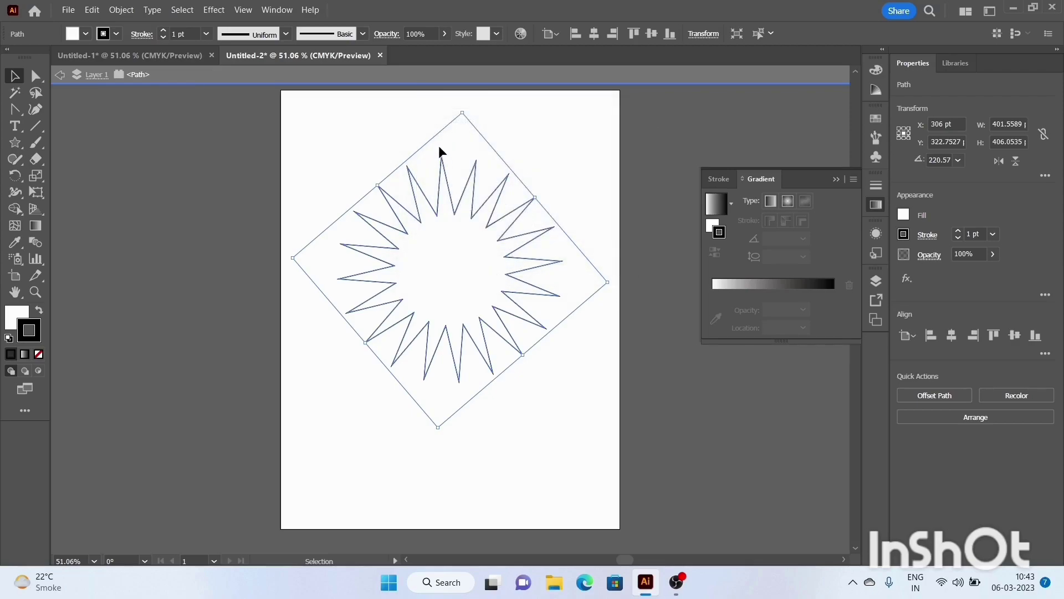
Round all the star's points to a 7.24 pt corner radius using the live corner widget.
{"action": "left_click", "coordinate": [34, 76]}
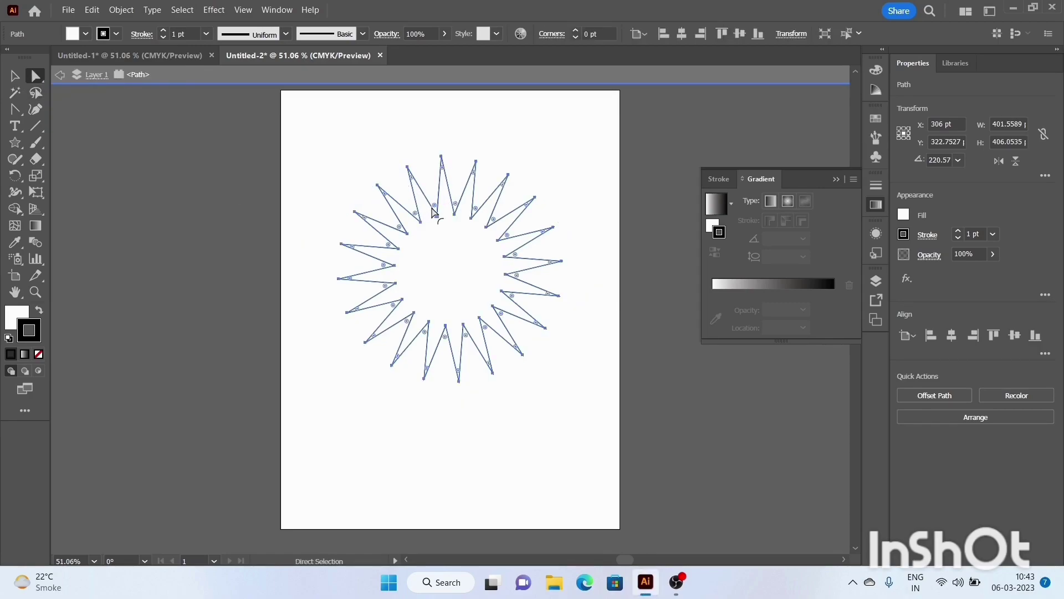
{"action": "left_click_drag", "start_coordinate": [434, 207], "coordinate": [433, 205]}
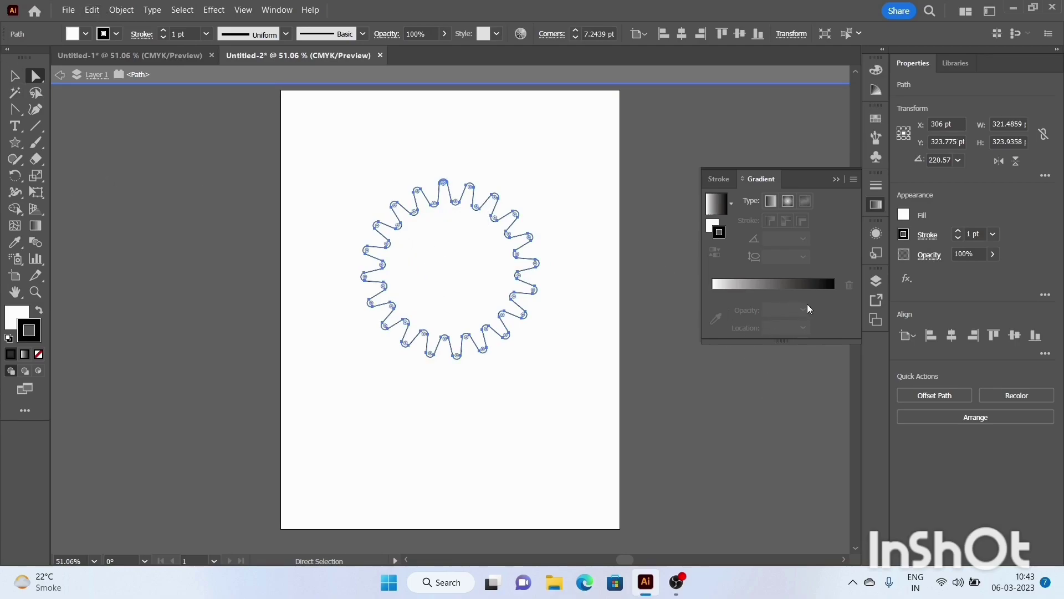
{"action": "left_click", "coordinate": [535, 392]}
{"action": "mouse_move", "coordinate": [341, 178]}
{"action": "left_mouse_down"}
{"action": "mouse_move", "coordinate": [477, 271]}
{"action": "mouse_move", "coordinate": [573, 378]}
{"action": "left_mouse_up"}
{"action": "left_click", "coordinate": [850, 382]}
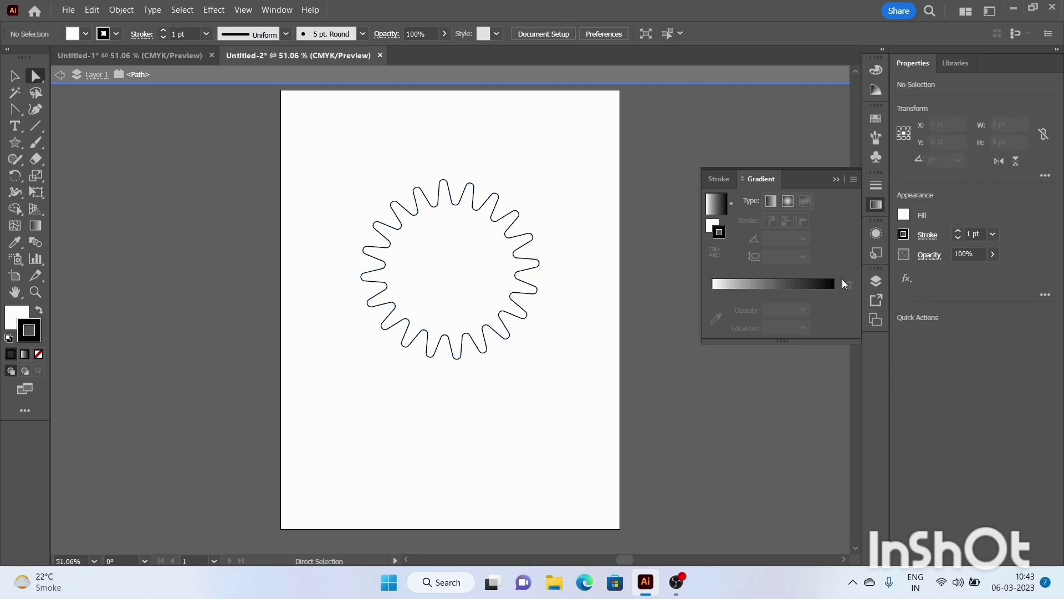
Apply a stroke gradient and change its black end stop to dark red.
{"action": "left_click", "coordinate": [822, 287]}
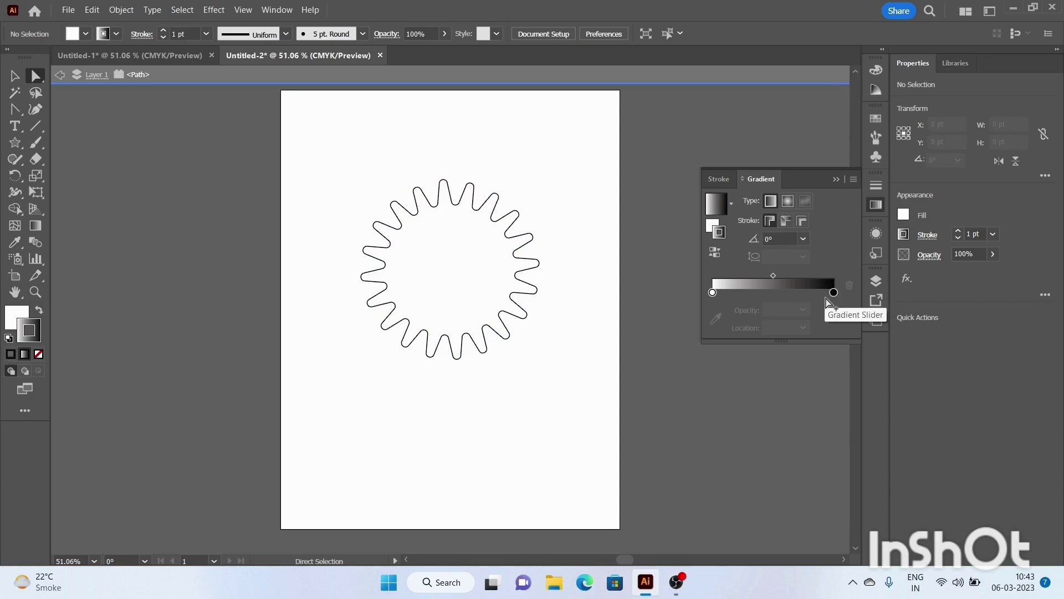
{"action": "double_click", "coordinate": [834, 292]}
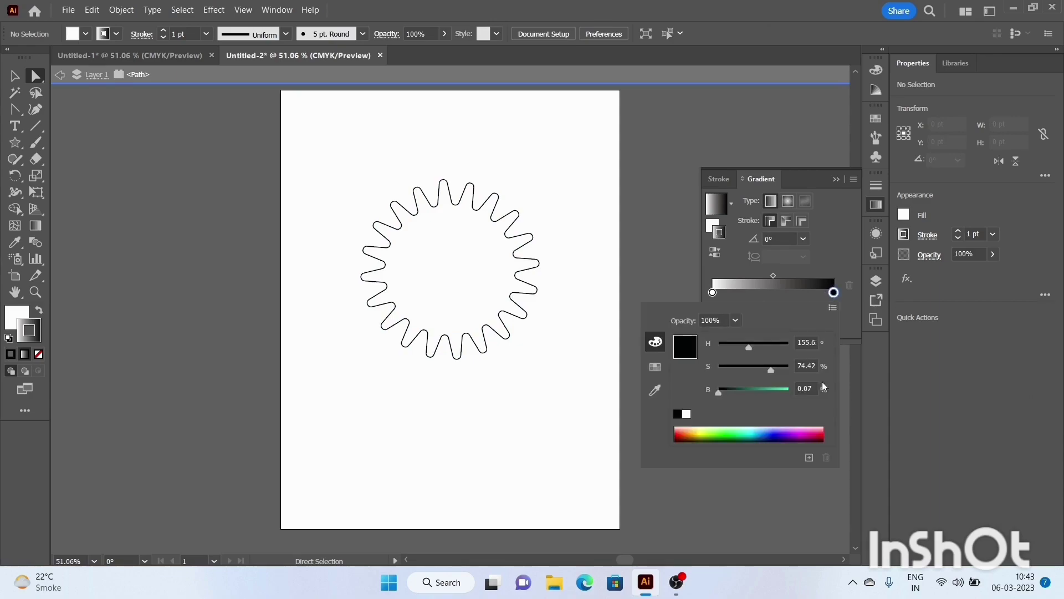
{"action": "mouse_move", "coordinate": [833, 292]}
{"action": "left_click", "coordinate": [819, 434]}
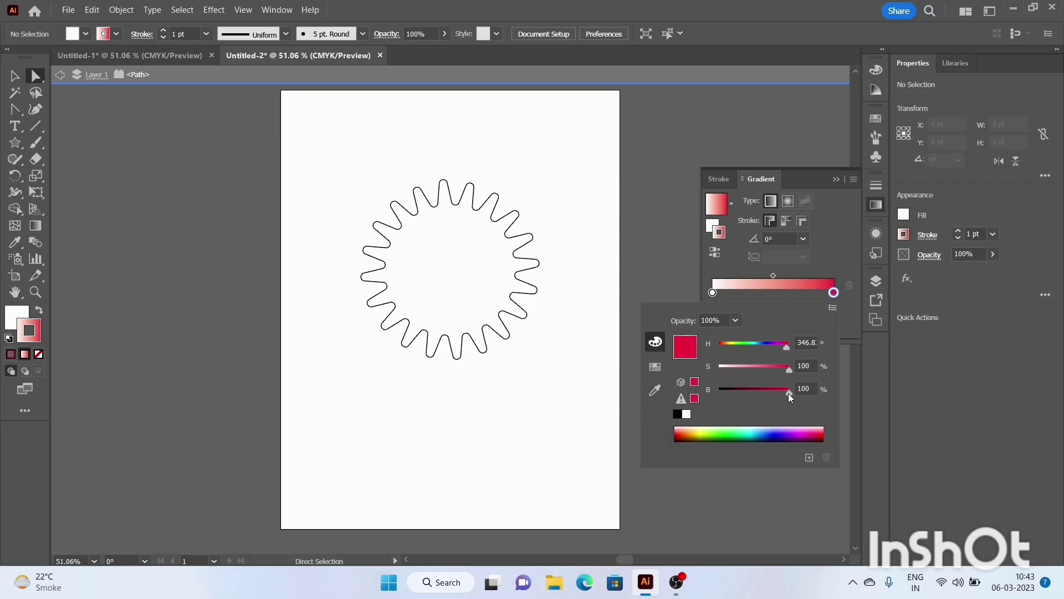
{"action": "left_click_drag", "start_coordinate": [789, 393], "coordinate": [756, 394]}
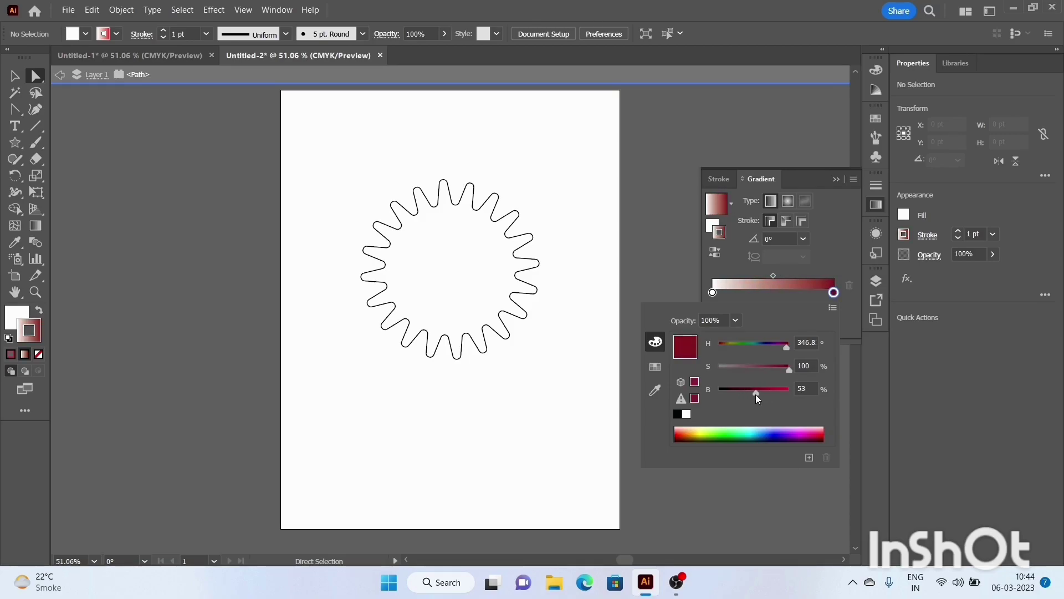
{"action": "left_click", "coordinate": [727, 270]}
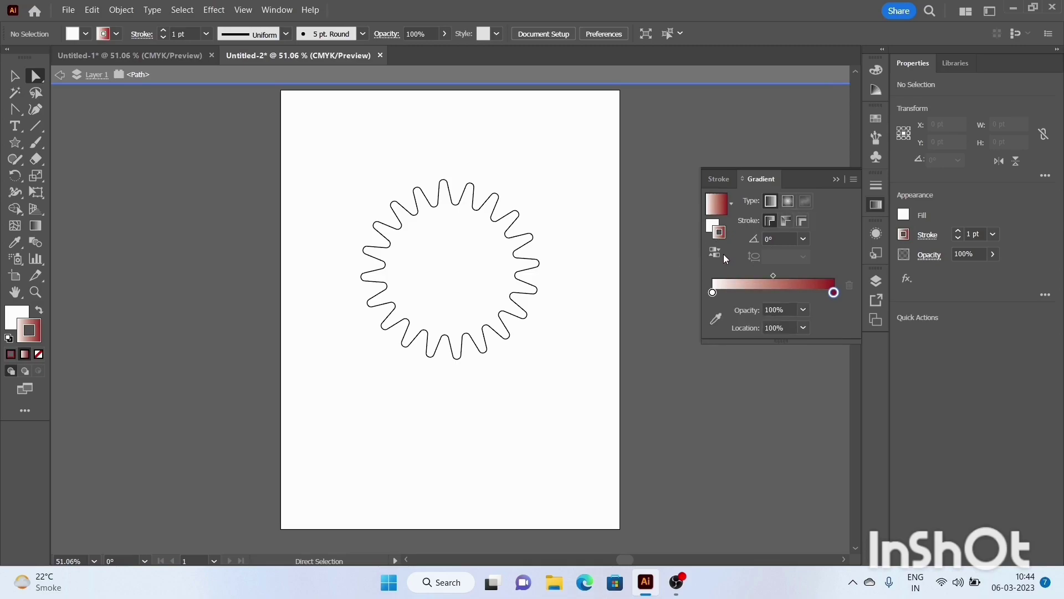
Make the white-to-dark-red gradient radial and marquee-select the wavy ring.
{"action": "left_click", "coordinate": [715, 252]}
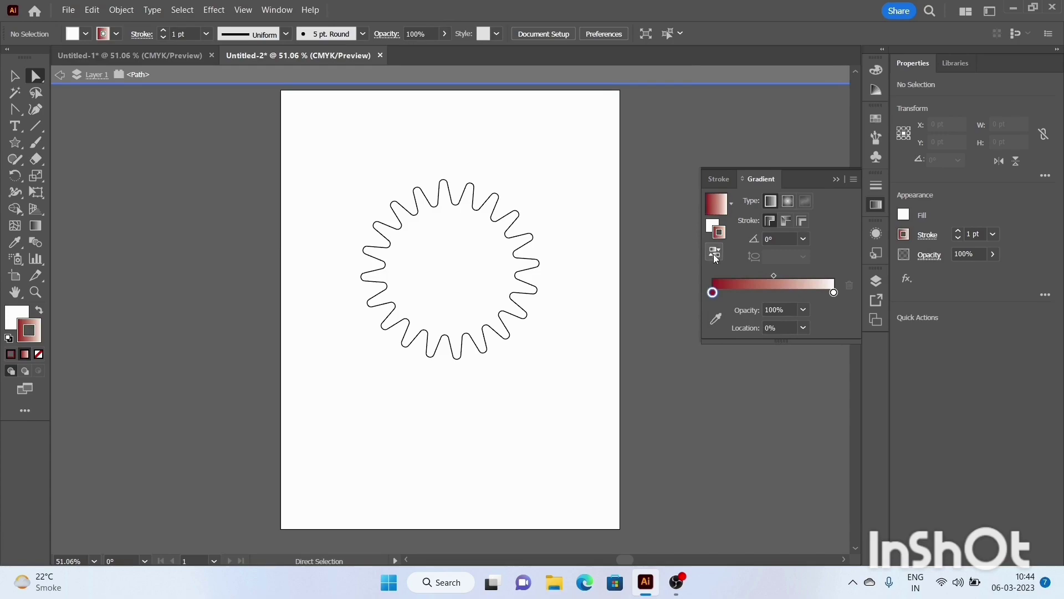
{"action": "left_click", "coordinate": [715, 252]}
{"action": "left_click", "coordinate": [788, 204]}
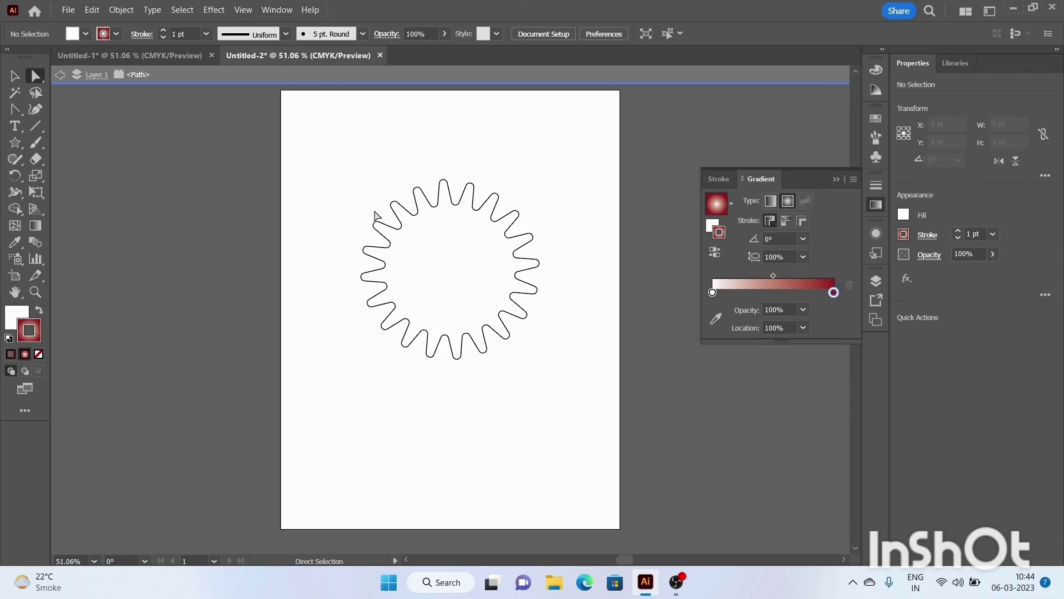
{"action": "left_click_drag", "start_coordinate": [361, 163], "coordinate": [557, 370]}
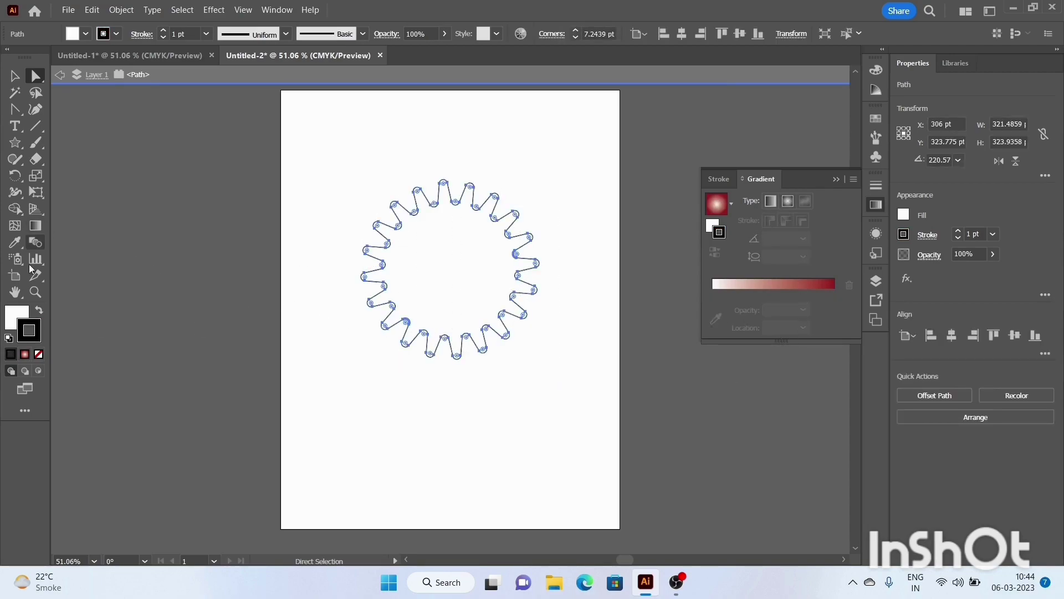
Remove the ring's fill and give its stroke the radial white-to-dark-red gradient.
{"action": "left_click", "coordinate": [10, 353]}
{"action": "left_click", "coordinate": [39, 355]}
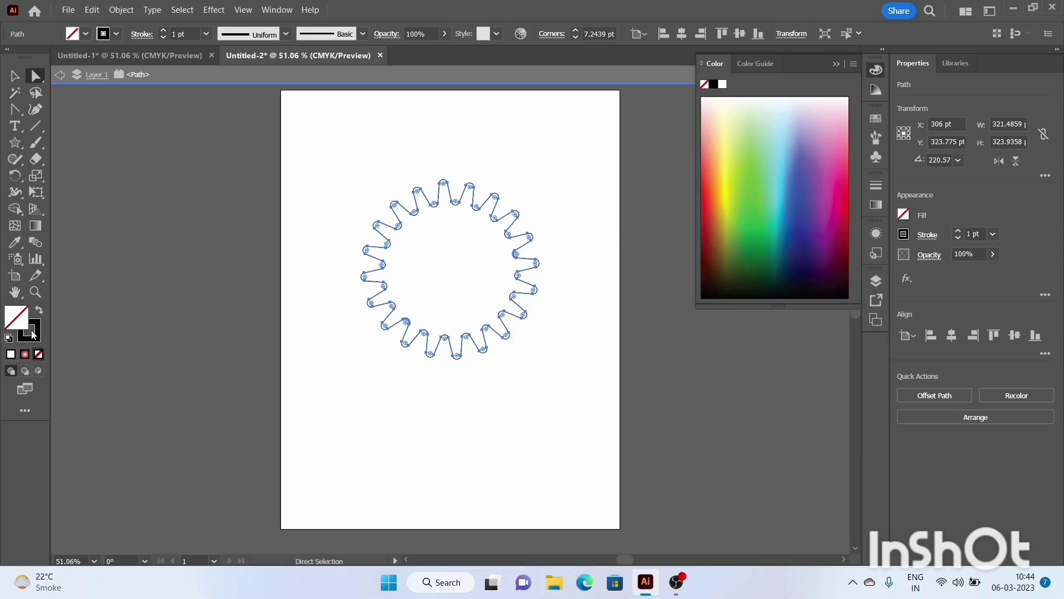
{"action": "left_click", "coordinate": [38, 341]}
{"action": "left_click", "coordinate": [25, 354]}
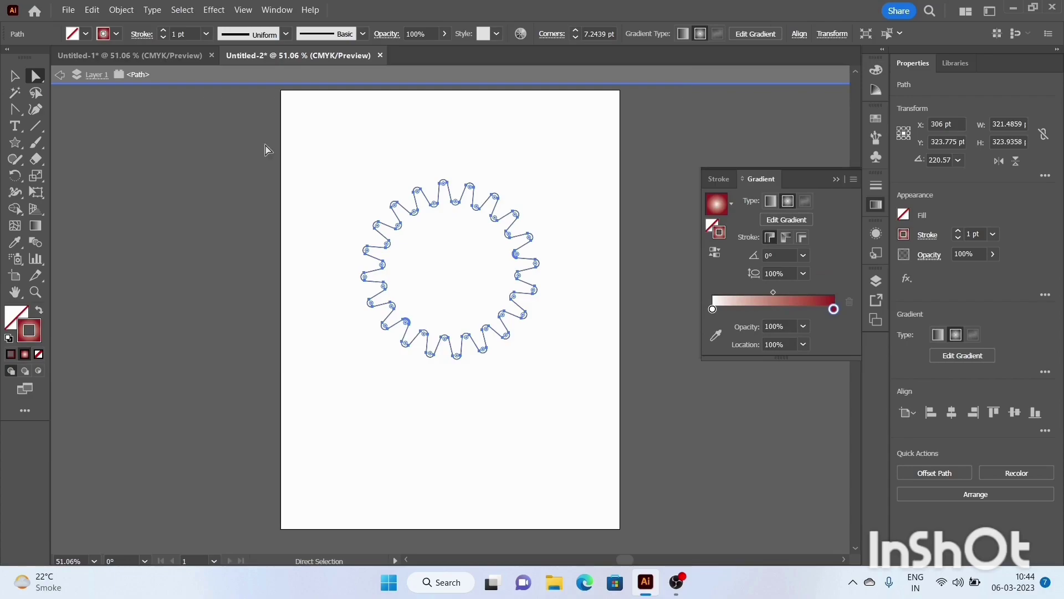
{"action": "left_click_drag", "start_coordinate": [366, 171], "coordinate": [551, 371]}
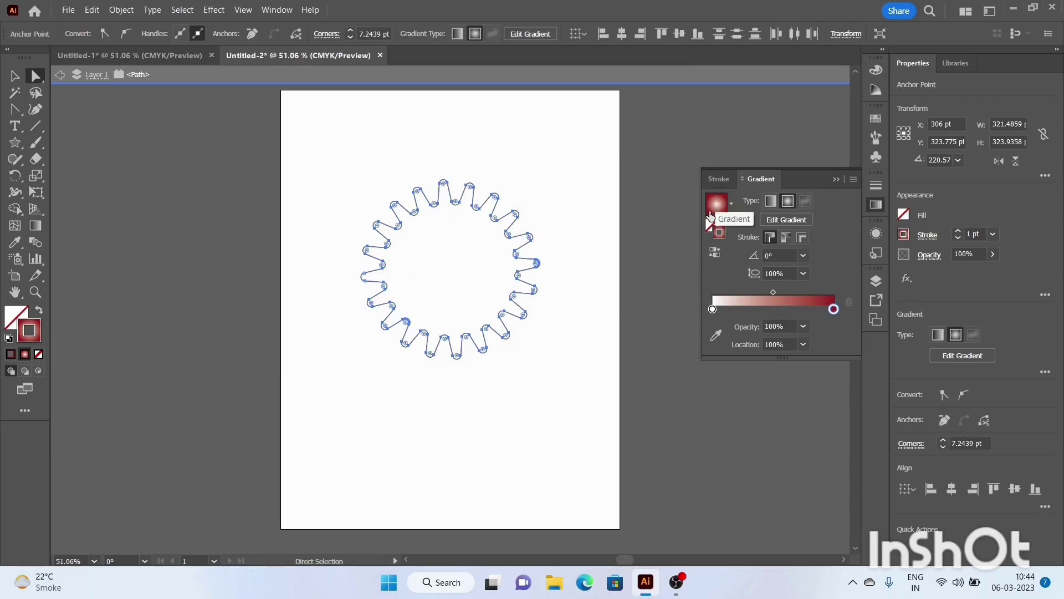
{"action": "left_click", "coordinate": [14, 76]}
{"action": "left_click_drag", "start_coordinate": [281, 121], "coordinate": [577, 379]}
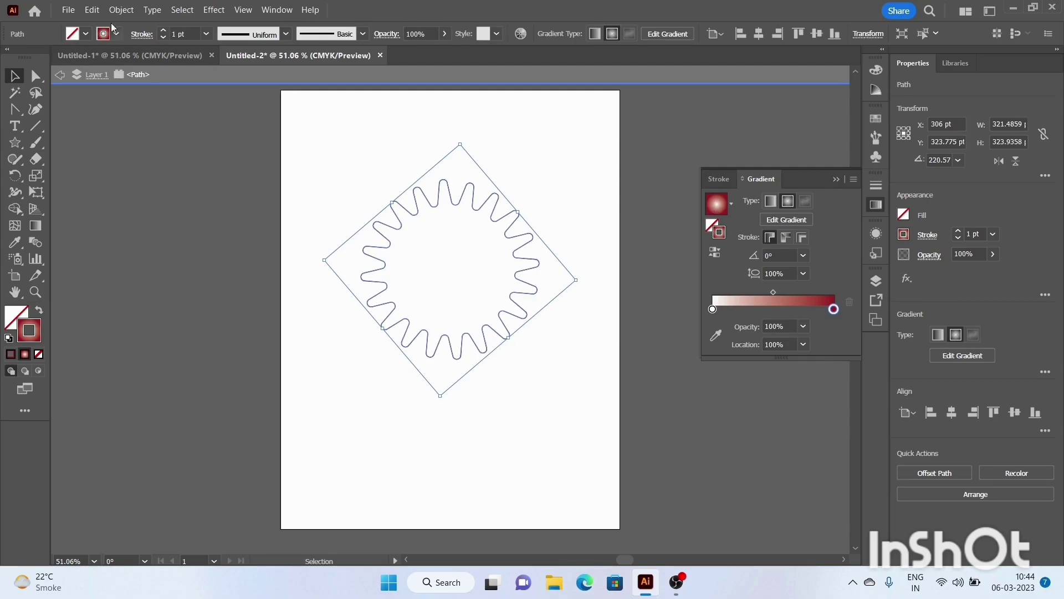
Paste a copy of the wavy ring and scale it down to about 66 pt.
{"action": "left_click", "coordinate": [90, 10]}
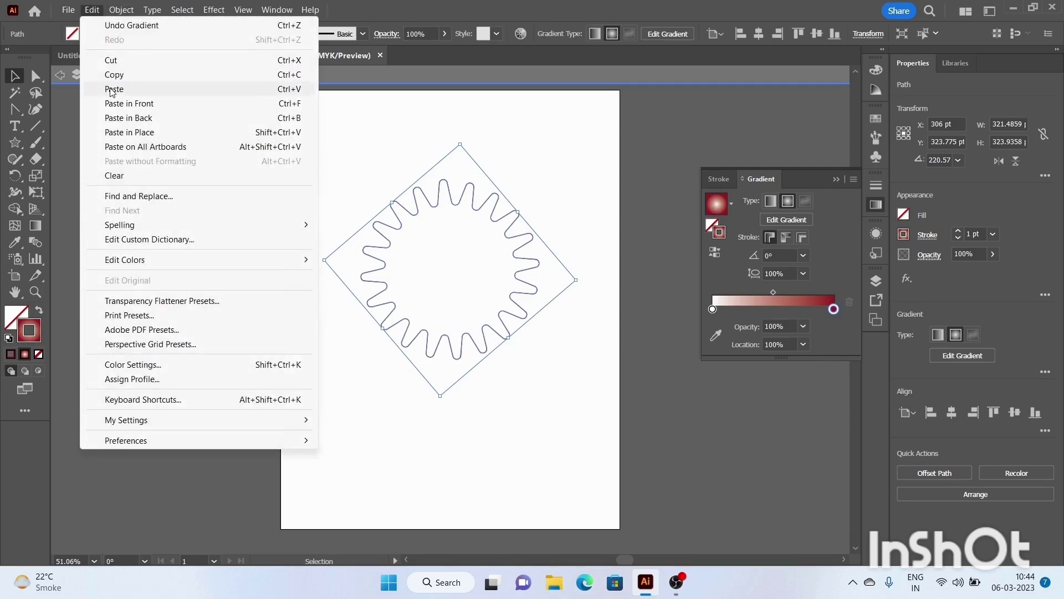
{"action": "left_click", "coordinate": [113, 75]}
{"action": "left_click", "coordinate": [92, 10]}
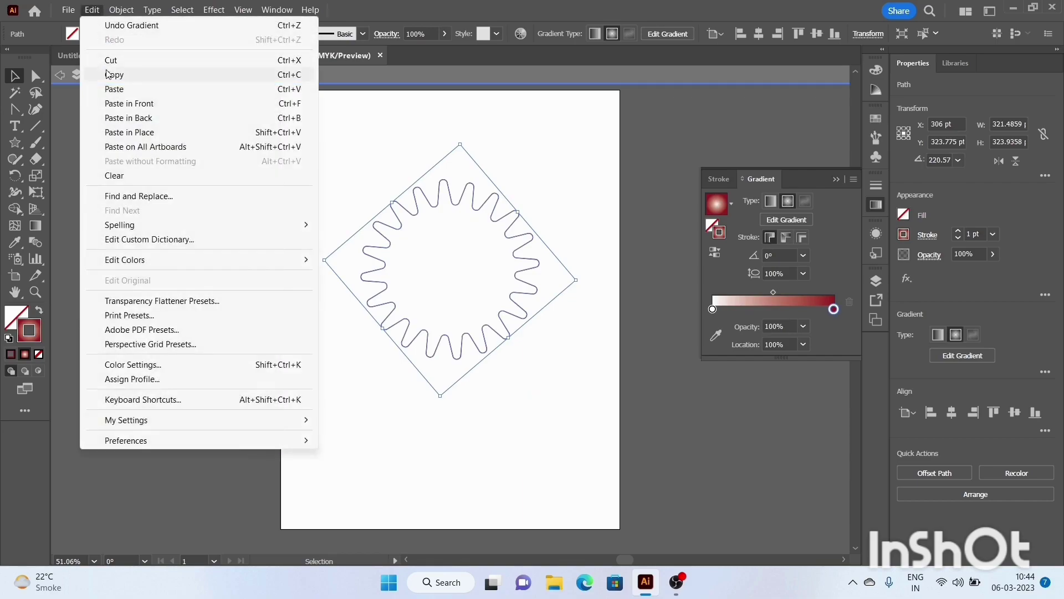
{"action": "left_click", "coordinate": [119, 91]}
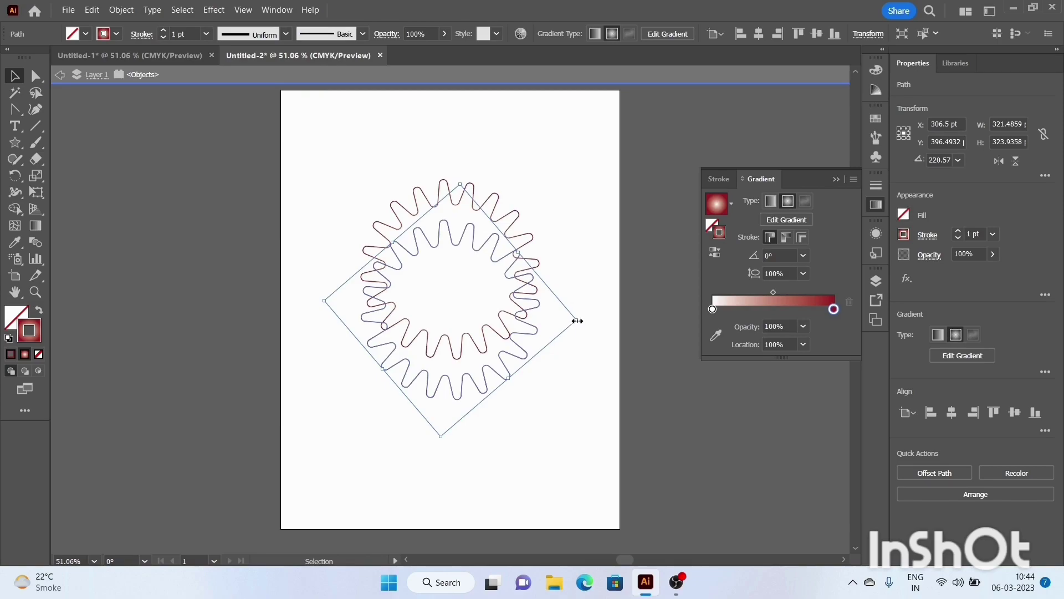
{"action": "left_click_drag", "start_coordinate": [577, 320], "coordinate": [469, 304]}
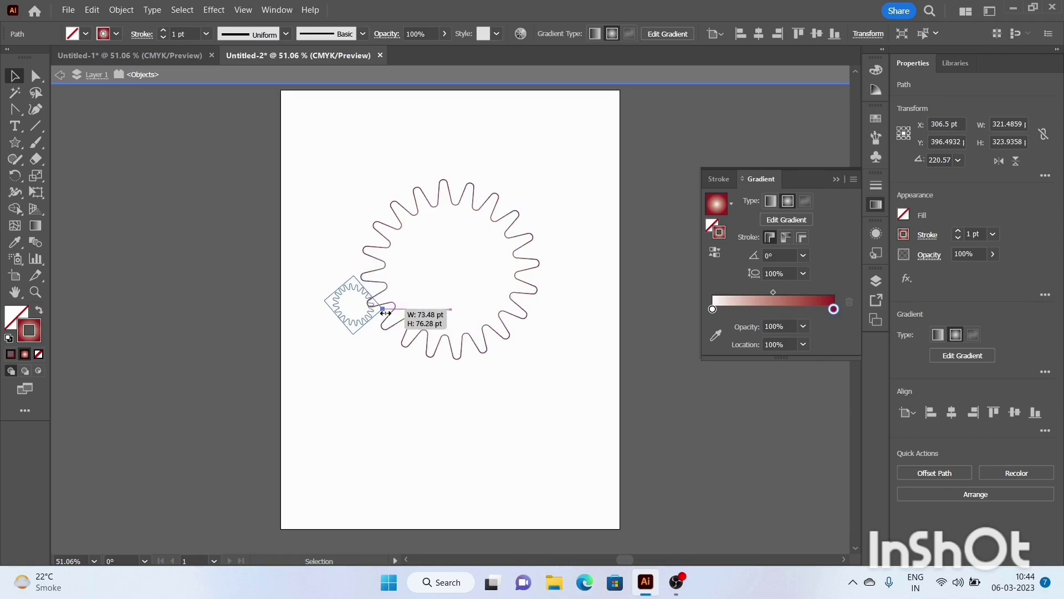
{"action": "left_click_drag", "start_coordinate": [469, 305], "coordinate": [375, 302]}
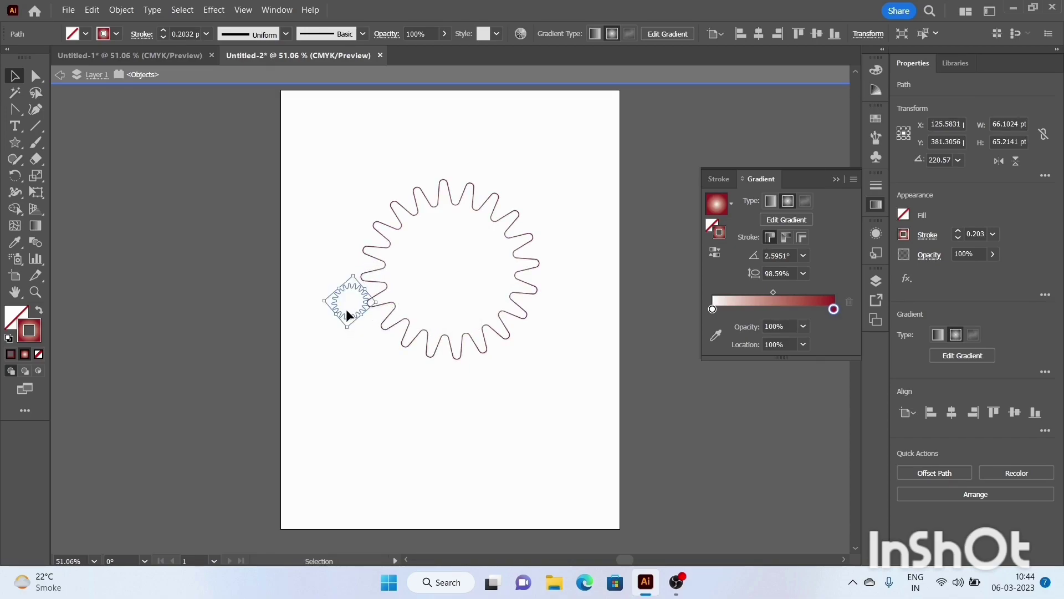
Position the small ring at the large ring's centre, aligned horizontally.
{"action": "left_click", "coordinate": [383, 297], "text": "shift"}
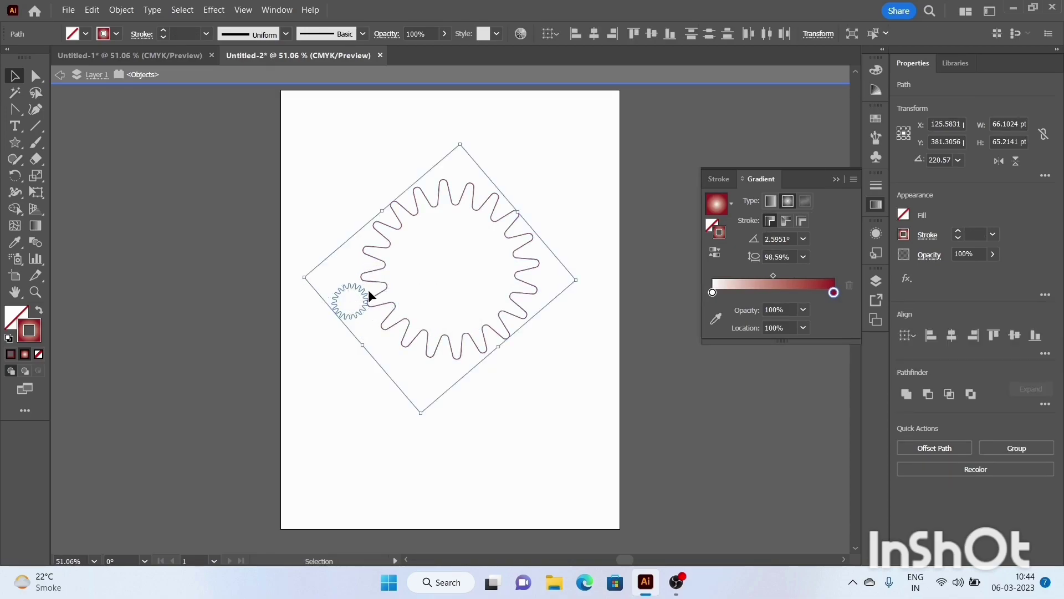
{"action": "left_click", "coordinate": [344, 310]}
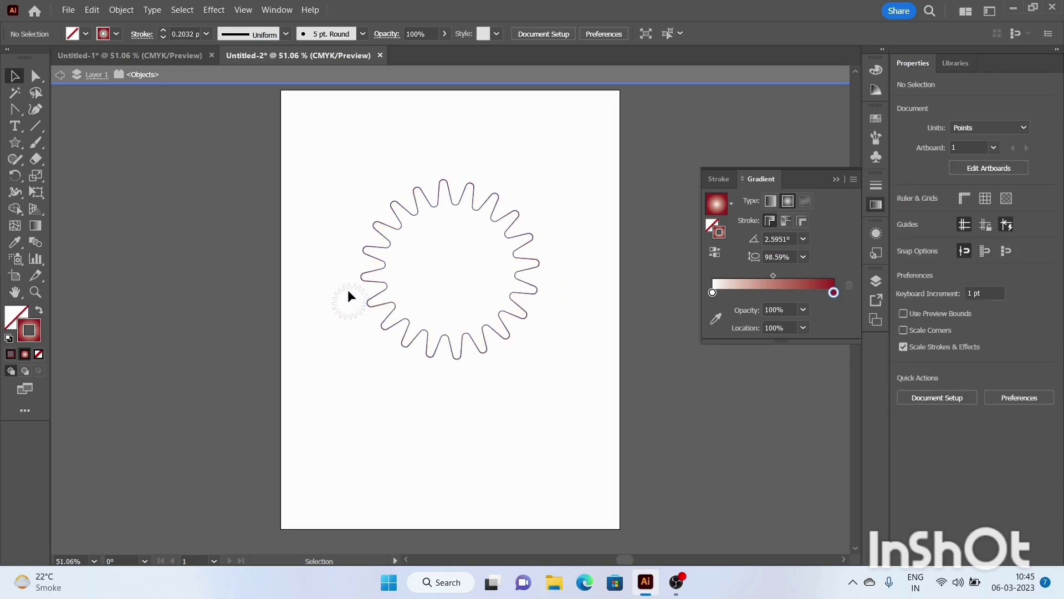
{"action": "left_click_drag", "start_coordinate": [349, 295], "coordinate": [438, 274]}
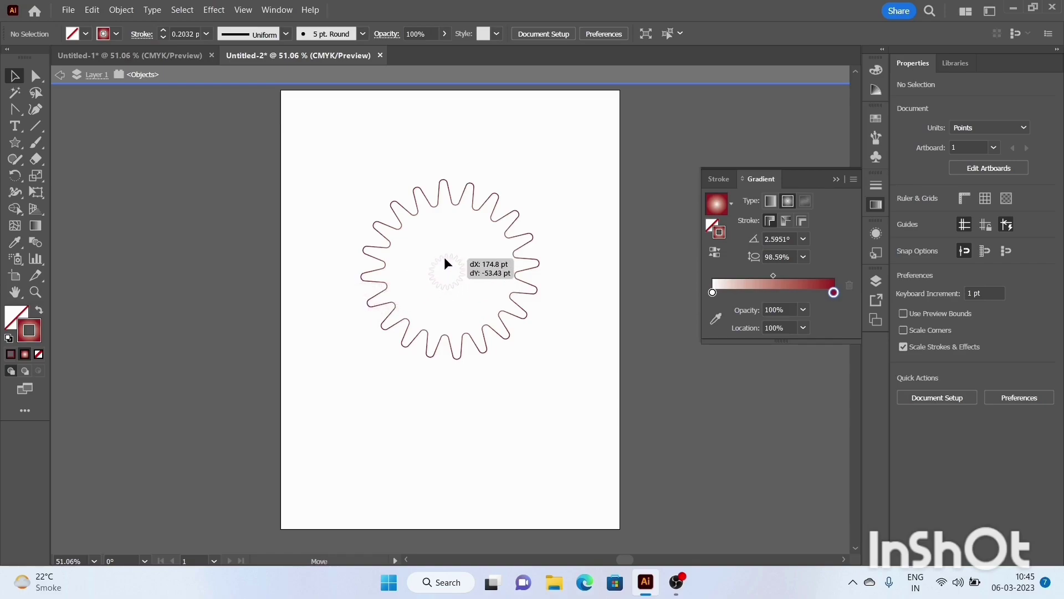
{"action": "left_click_drag", "start_coordinate": [438, 274], "coordinate": [447, 259]}
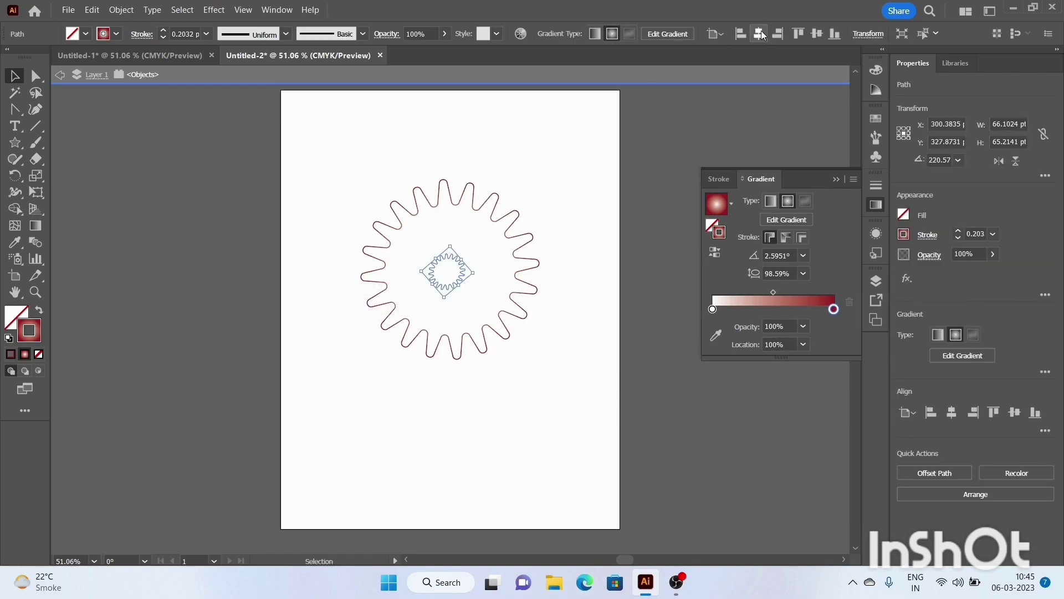
{"action": "left_click", "coordinate": [759, 34]}
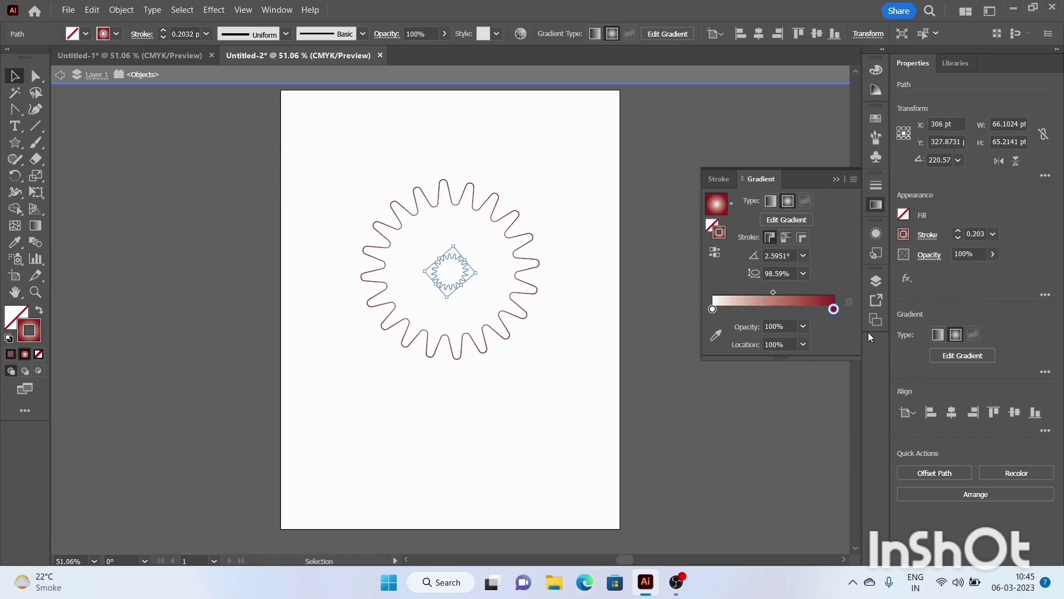
{"action": "left_click", "coordinate": [833, 310]}
Change the inner ring's gradient end stop from dark red to blue.
{"action": "double_click", "coordinate": [835, 310]}
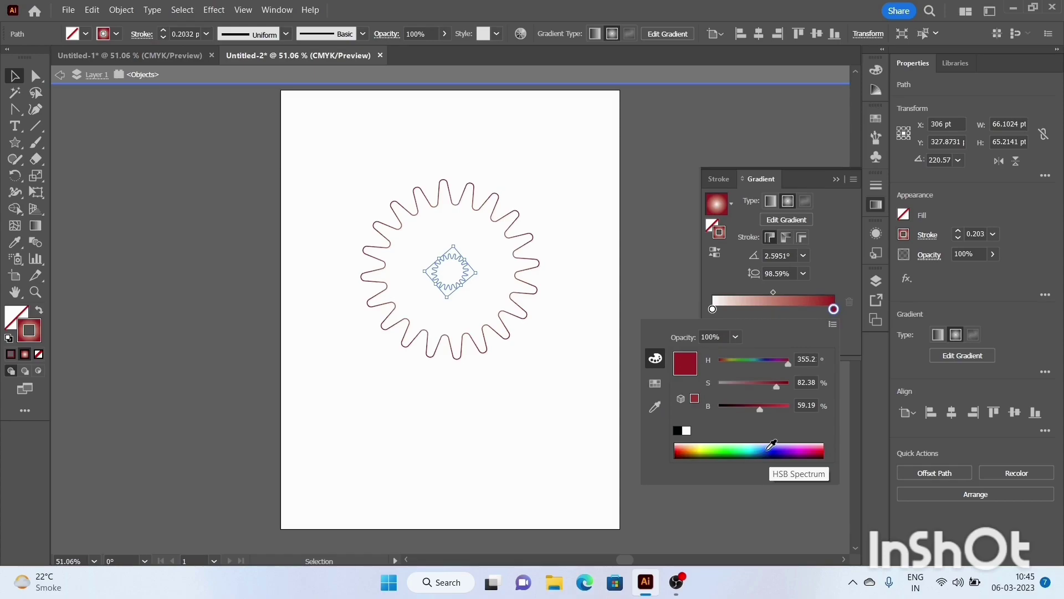
{"action": "left_click", "coordinate": [768, 448]}
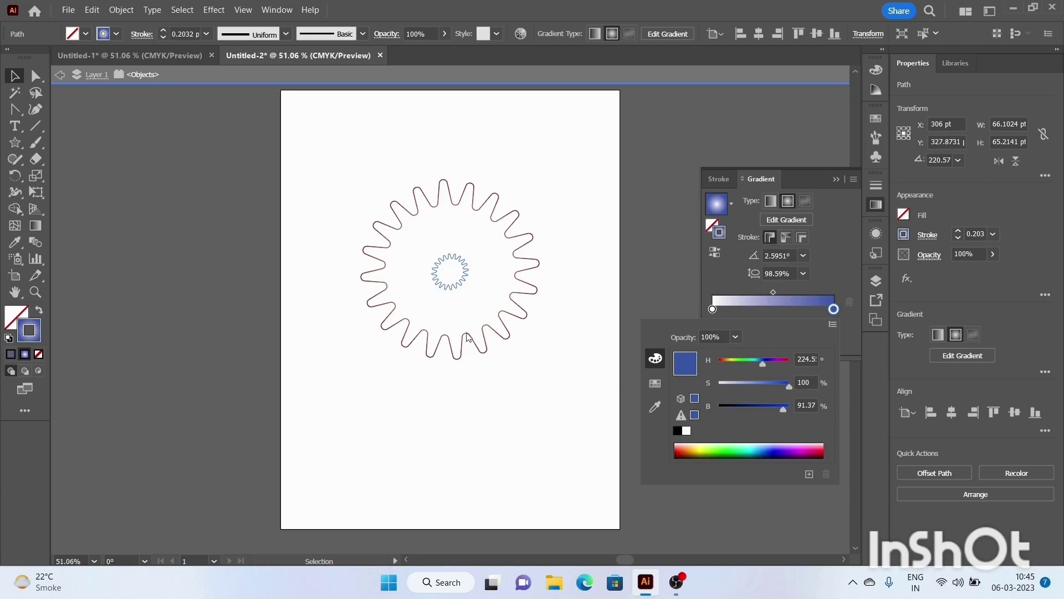
{"action": "left_click", "coordinate": [454, 260]}
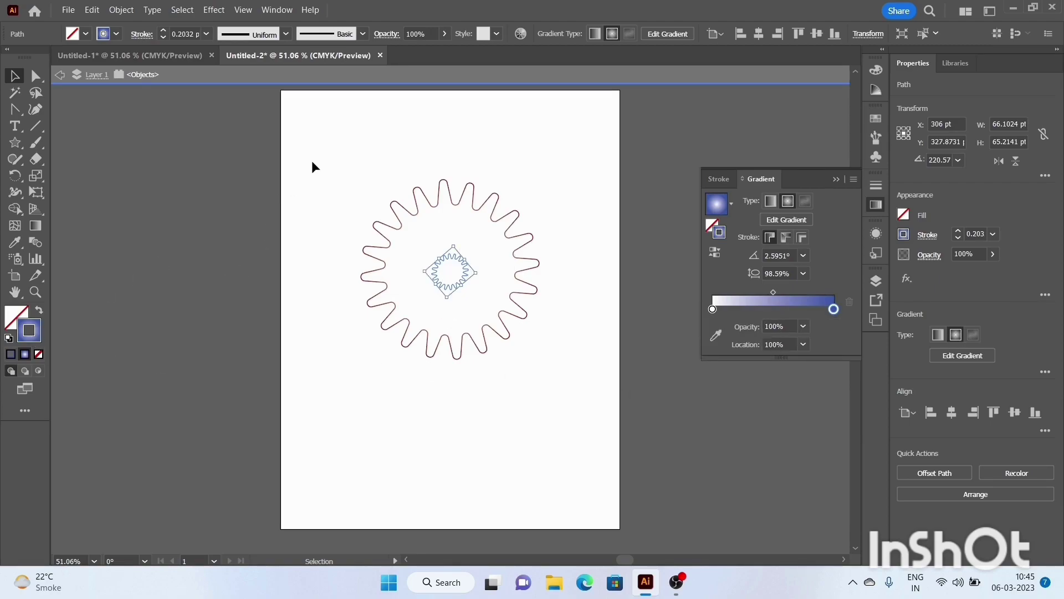
{"action": "left_click", "coordinate": [299, 193]}
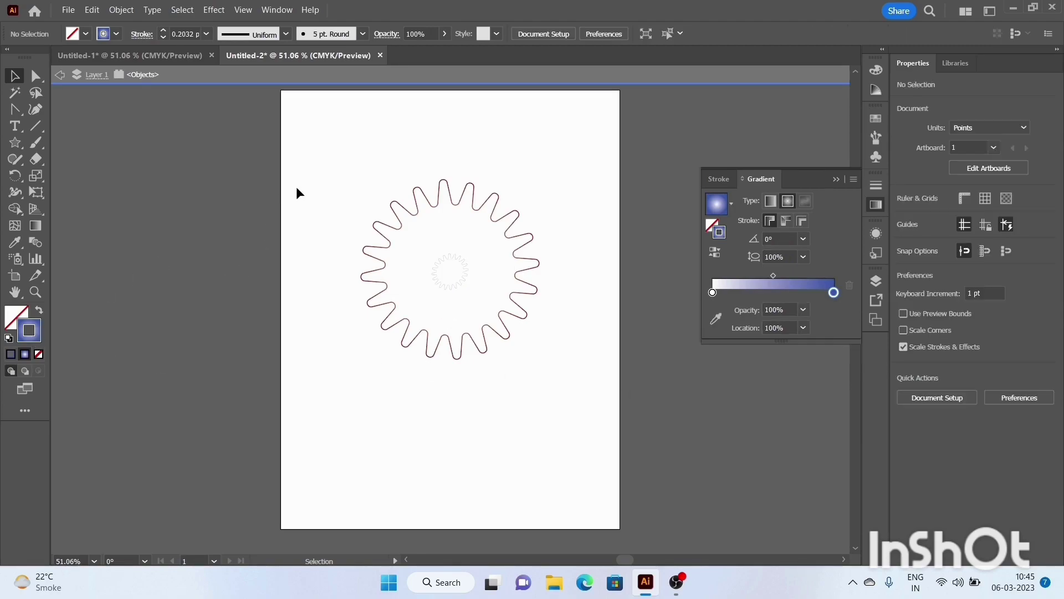
With the inner ring selected, set Blend Options to 200 specified steps.
{"action": "left_click", "coordinate": [440, 268]}
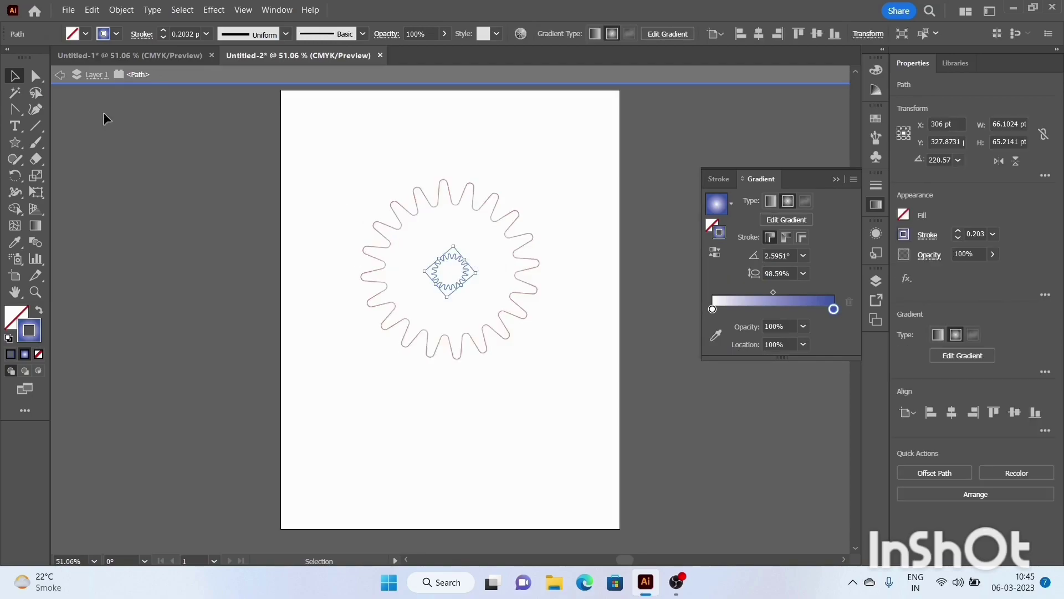
{"action": "left_click", "coordinate": [115, 12]}
{"action": "mouse_move", "coordinate": [241, 401]}
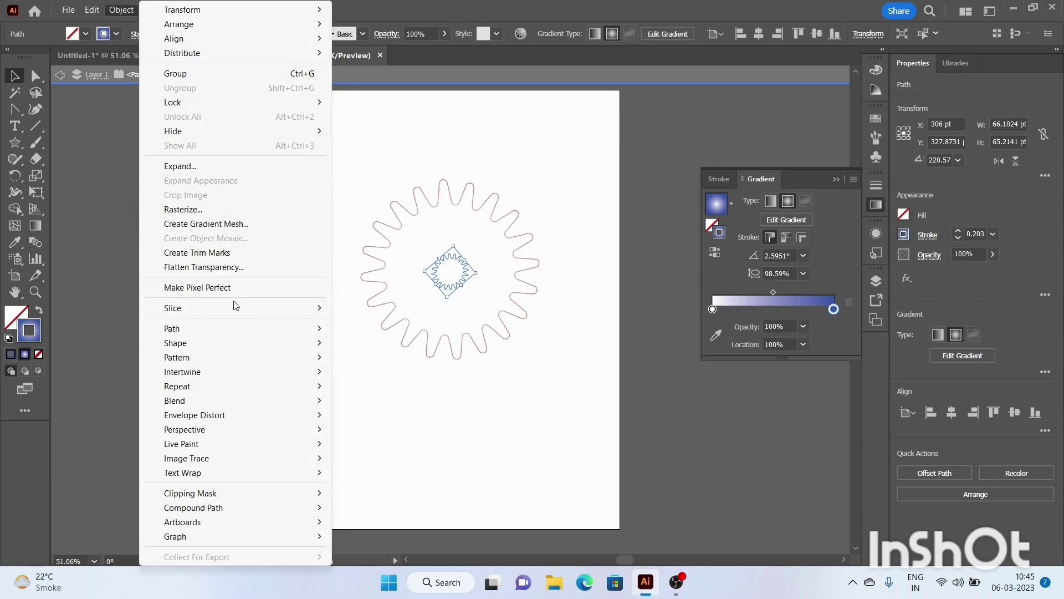
{"action": "mouse_move", "coordinate": [175, 401]}
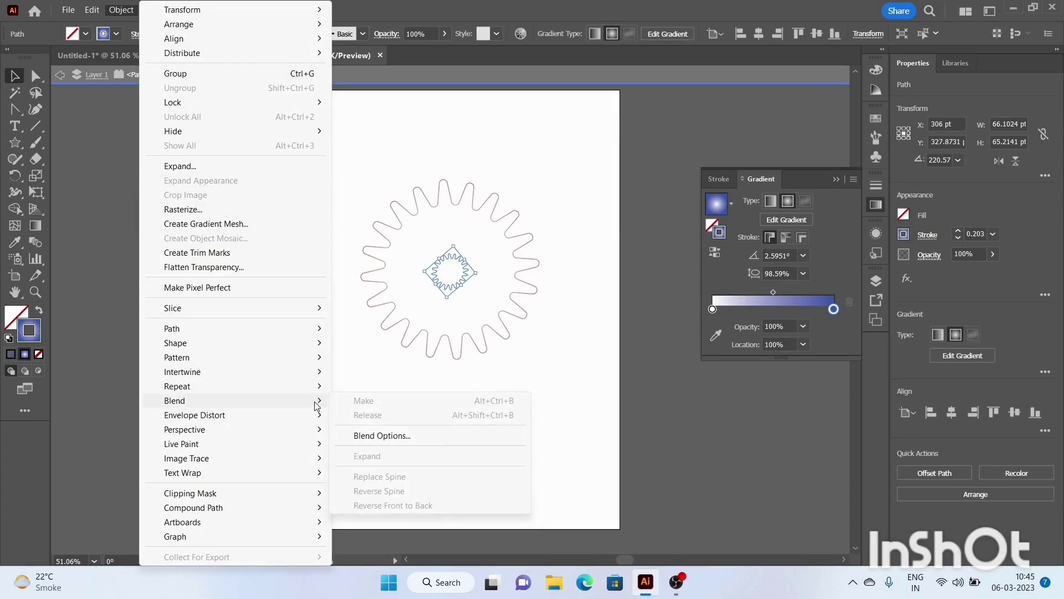
{"action": "left_click", "coordinate": [363, 436]}
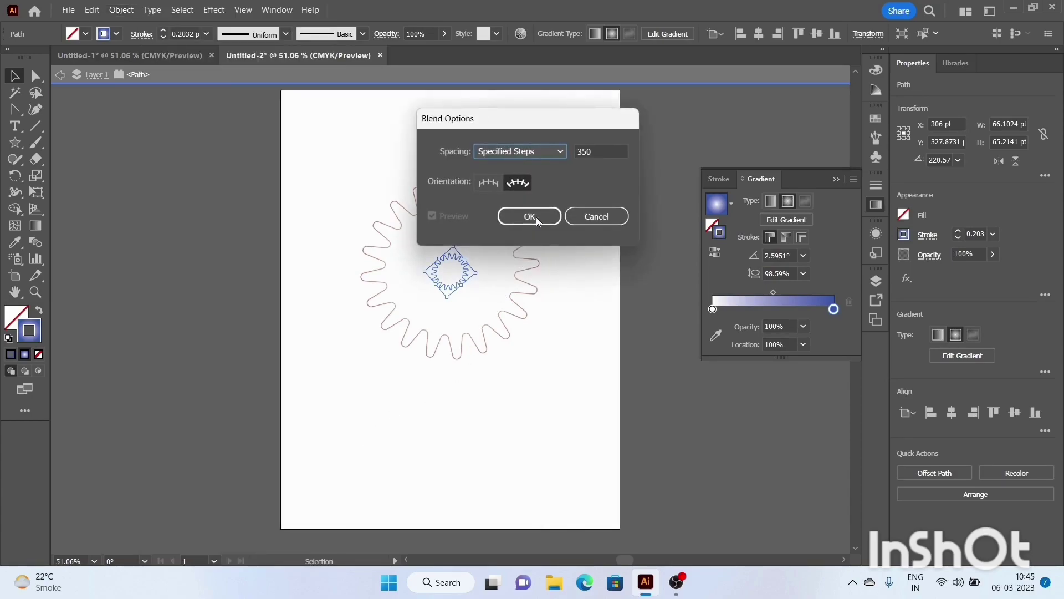
{"action": "left_click", "coordinate": [602, 151]}
{"action": "type", "text": "200"}
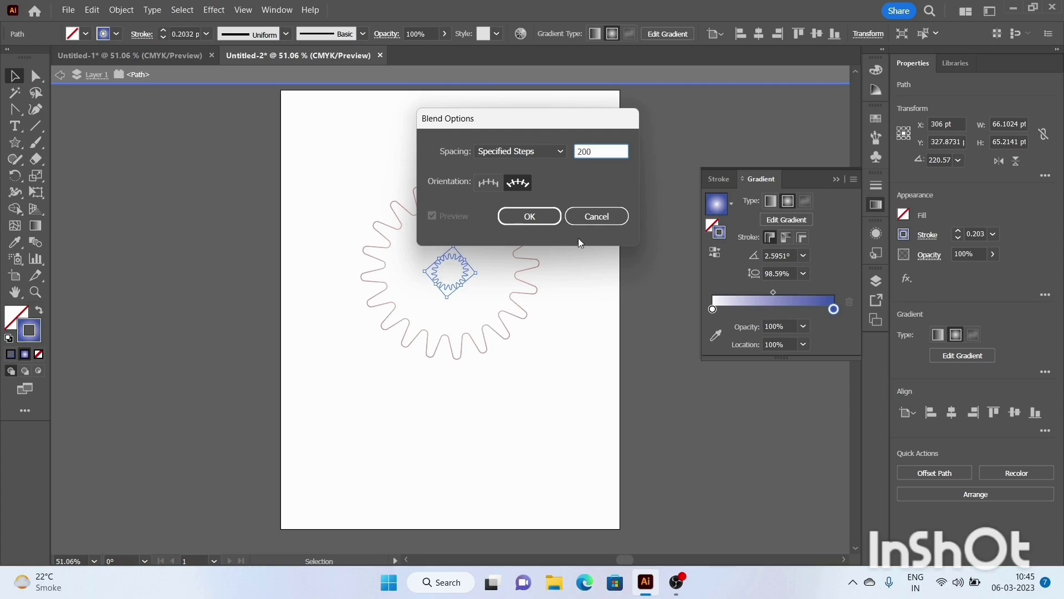
{"action": "left_click", "coordinate": [539, 223]}
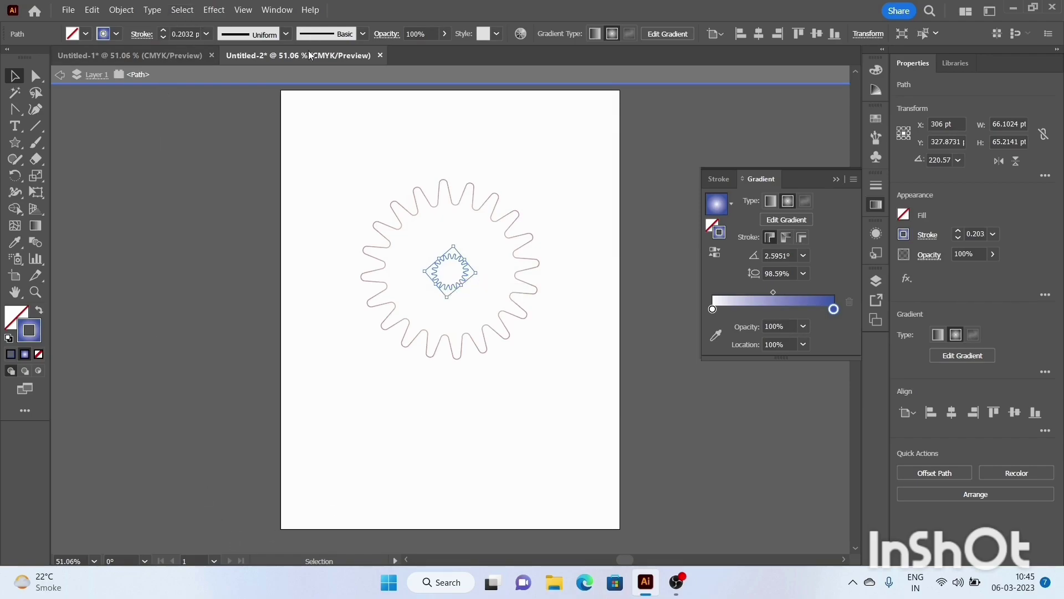
Marquee-select both rings and reconfirm the 200-step blend options.
{"action": "left_click", "coordinate": [360, 170]}
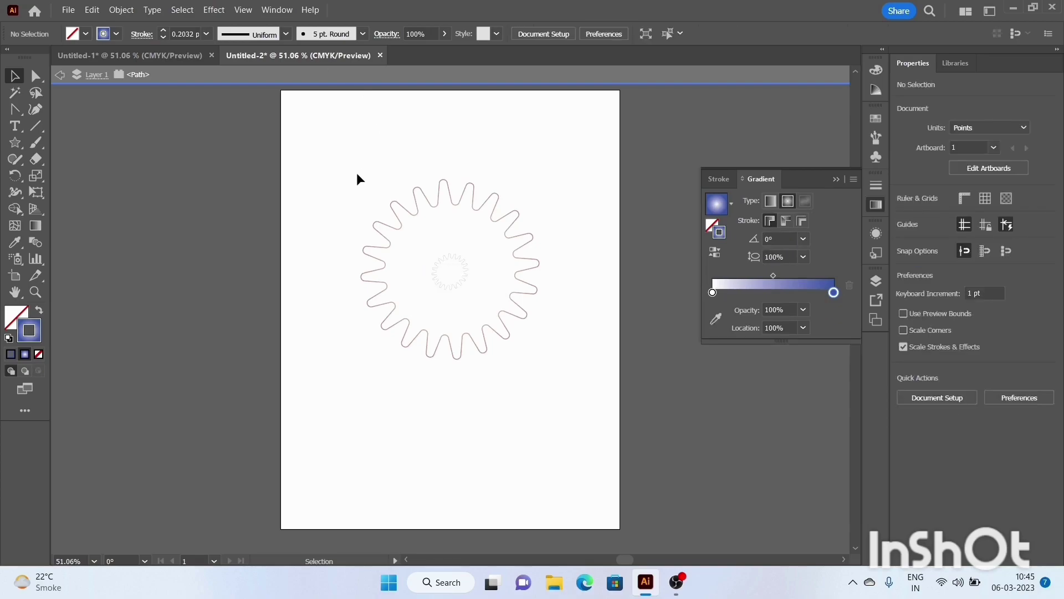
{"action": "mouse_move", "coordinate": [350, 159]}
{"action": "left_mouse_down"}
{"action": "mouse_move", "coordinate": [526, 349]}
{"action": "mouse_move", "coordinate": [562, 370]}
{"action": "left_mouse_up"}
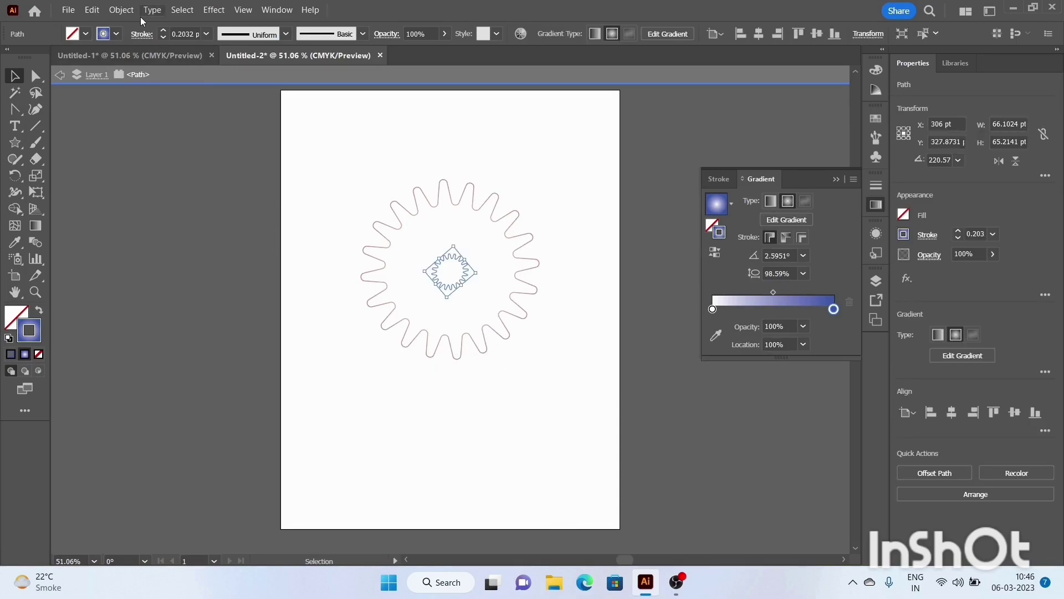
{"action": "left_click", "coordinate": [123, 11]}
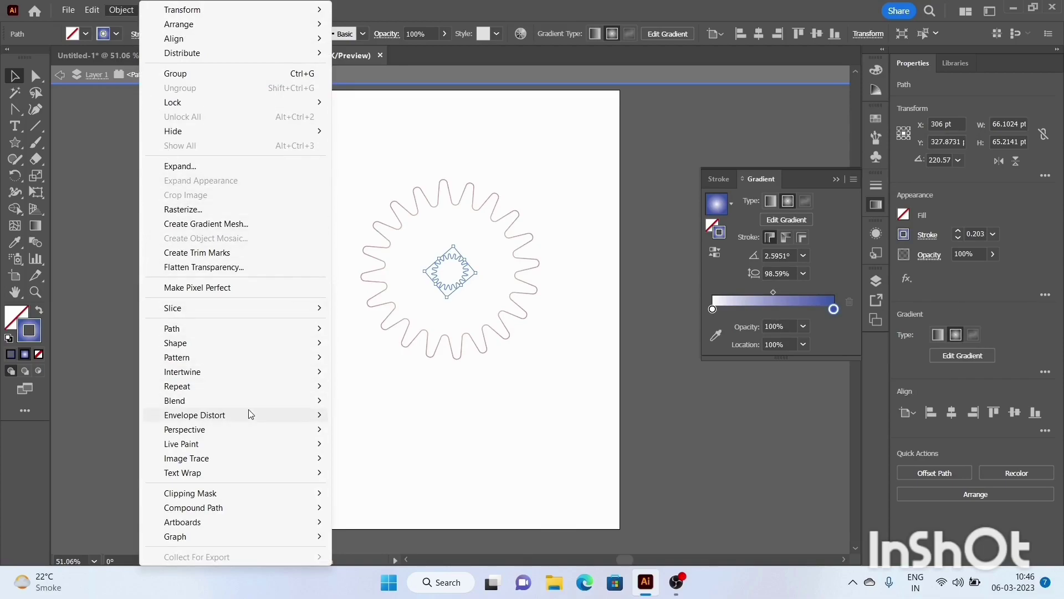
{"action": "mouse_move", "coordinate": [175, 401]}
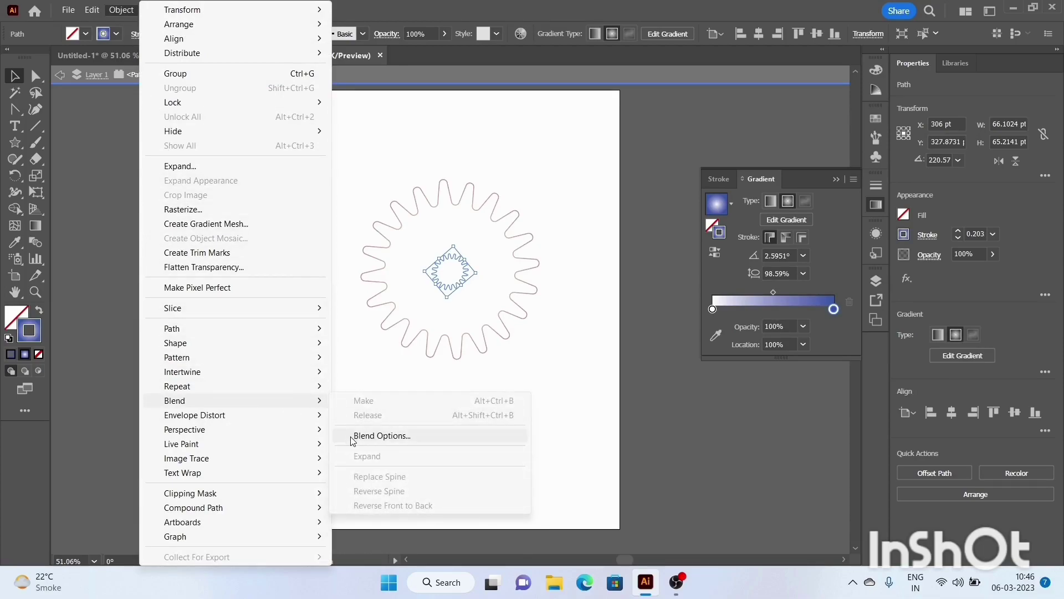
{"action": "left_click", "coordinate": [353, 437]}
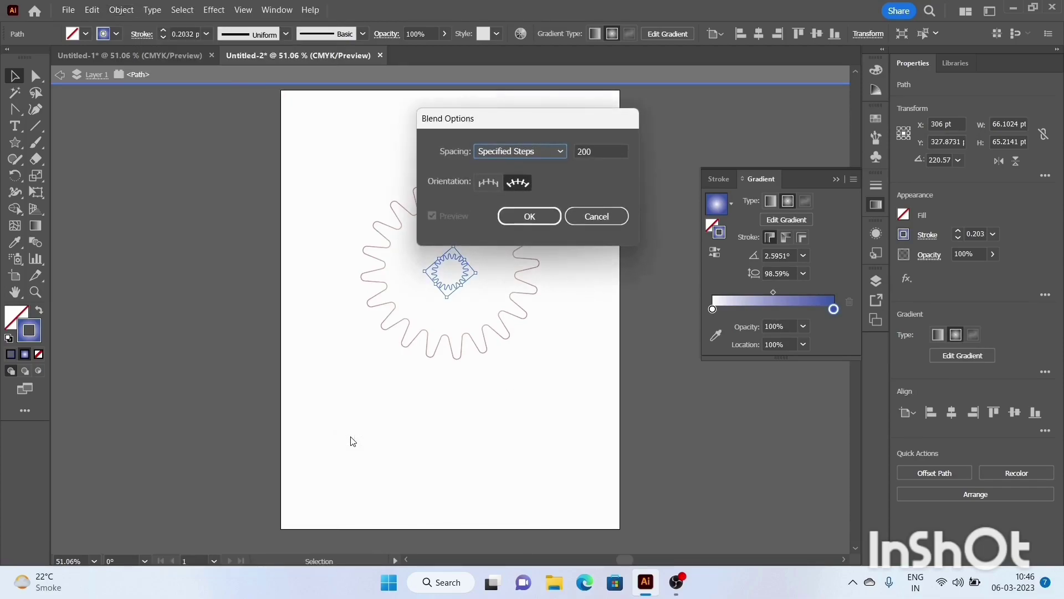
{"action": "left_click", "coordinate": [525, 218]}
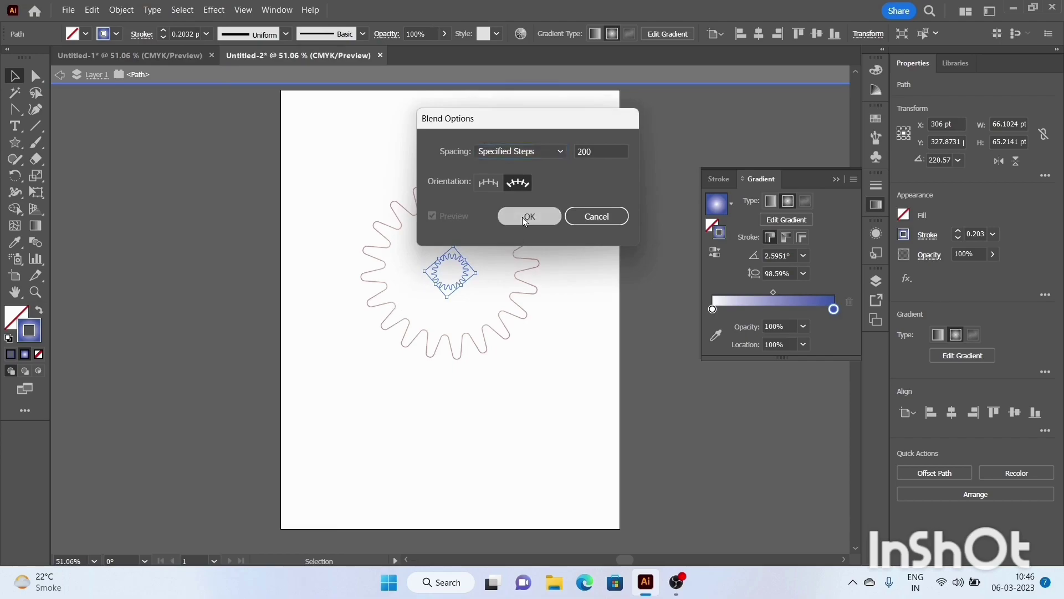
{"action": "left_click", "coordinate": [452, 281]}
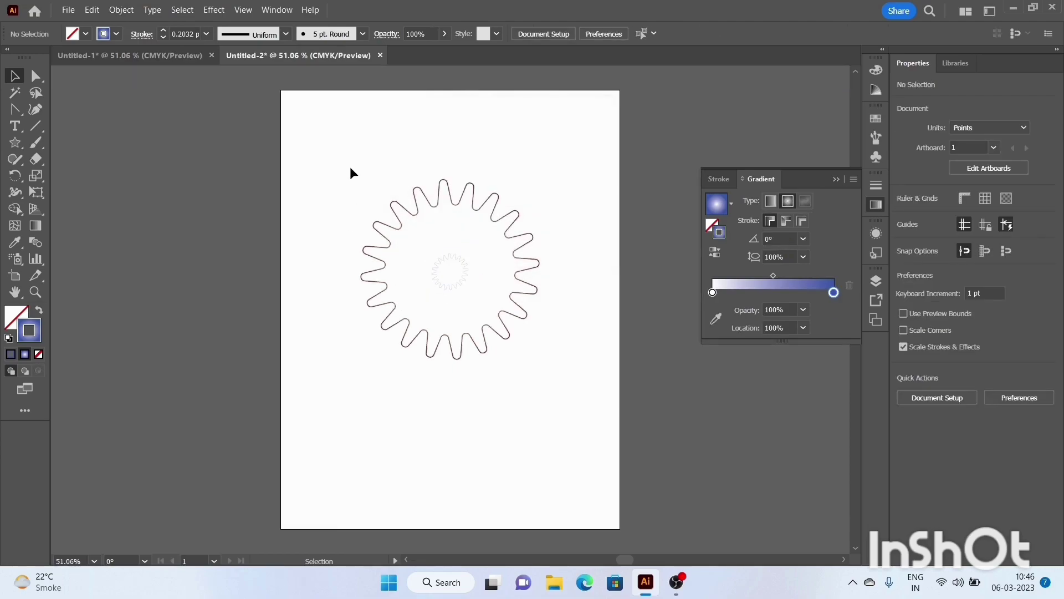
{"action": "left_click_drag", "start_coordinate": [350, 168], "coordinate": [561, 362]}
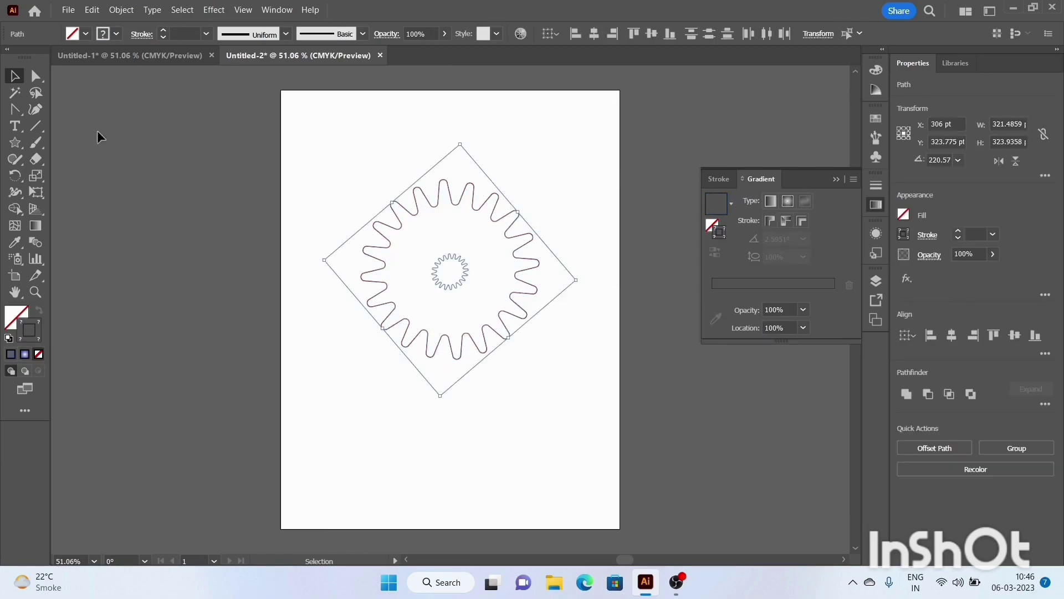
Make a blend from the two rings, then isolate the blend for editing.
{"action": "left_click", "coordinate": [120, 10]}
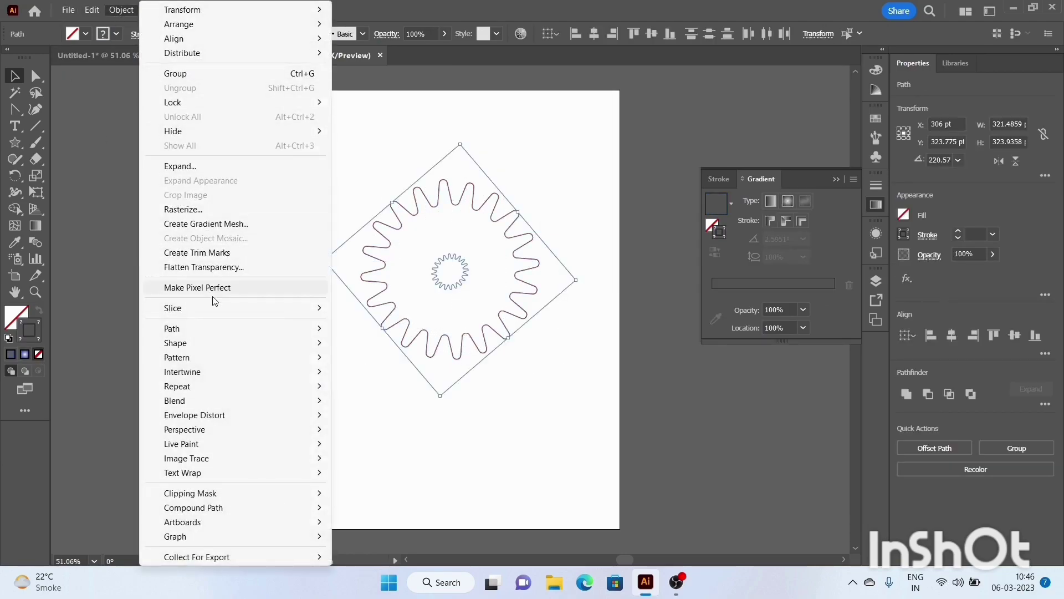
{"action": "mouse_move", "coordinate": [175, 400]}
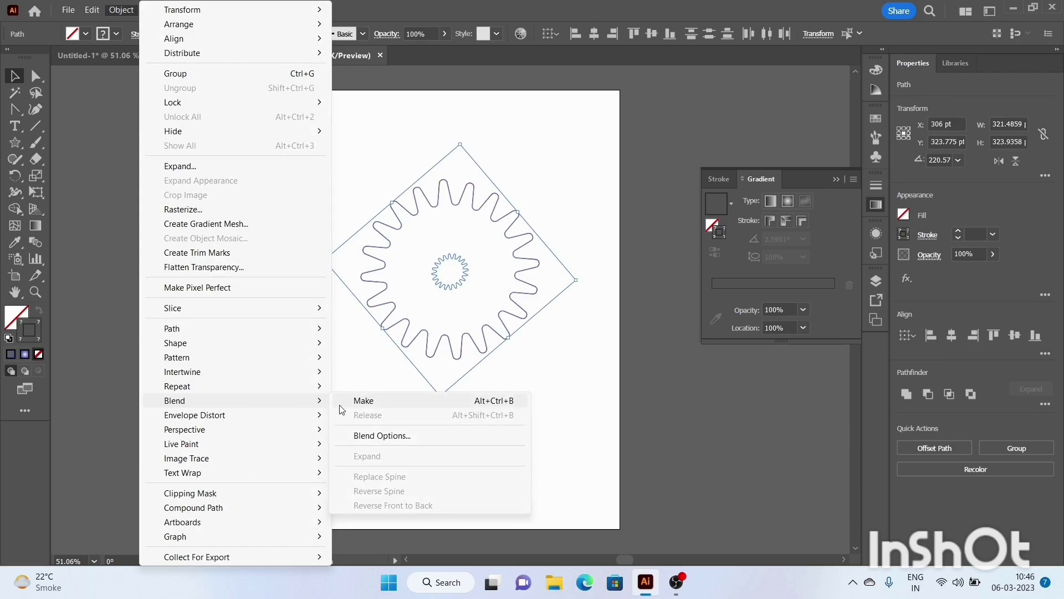
{"action": "left_click", "coordinate": [363, 401]}
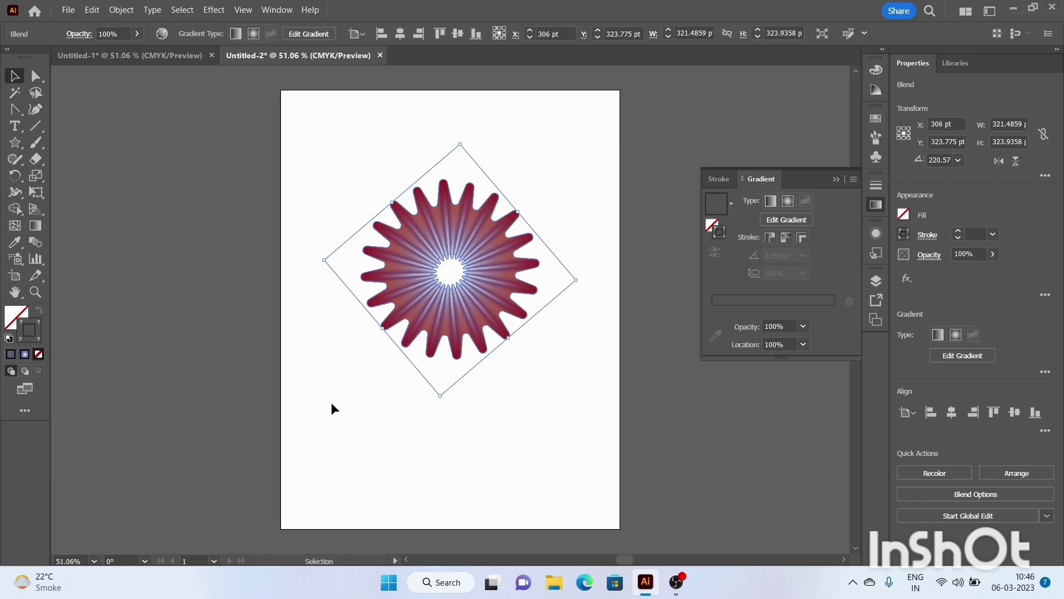
{"action": "left_click", "coordinate": [330, 401]}
{"action": "double_click", "coordinate": [438, 260]}
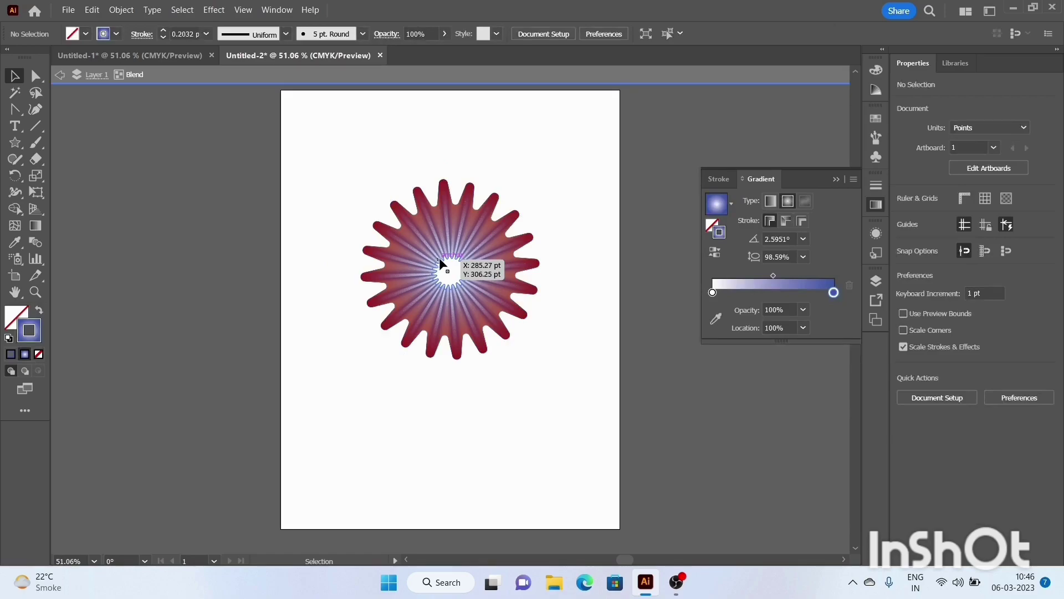
Resize the blend's small inner shape down to about 27 pt across.
{"action": "left_click", "coordinate": [449, 265]}
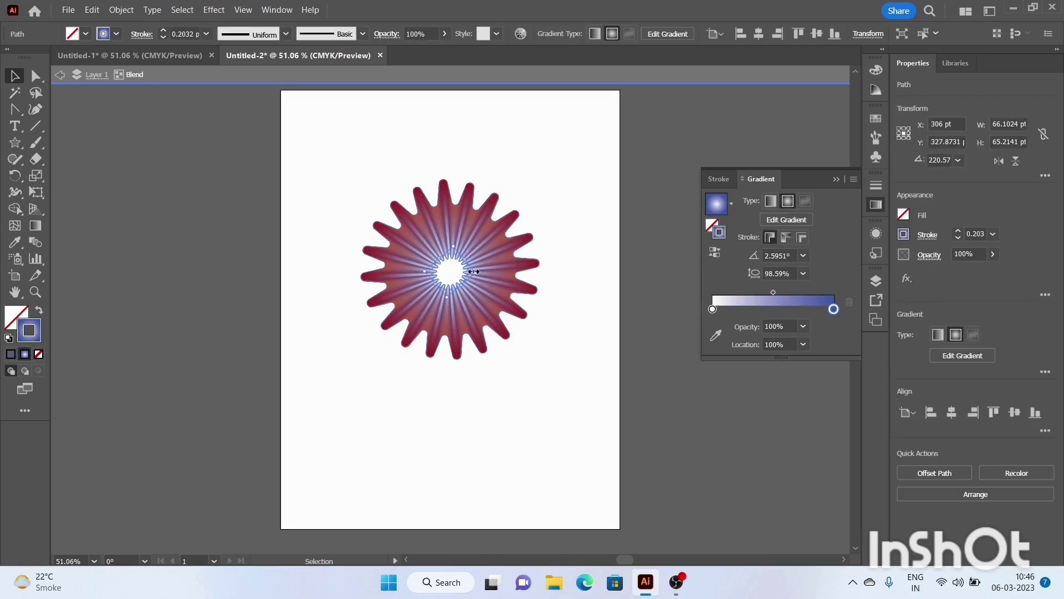
{"action": "left_click_drag", "start_coordinate": [473, 272], "coordinate": [460, 289]}
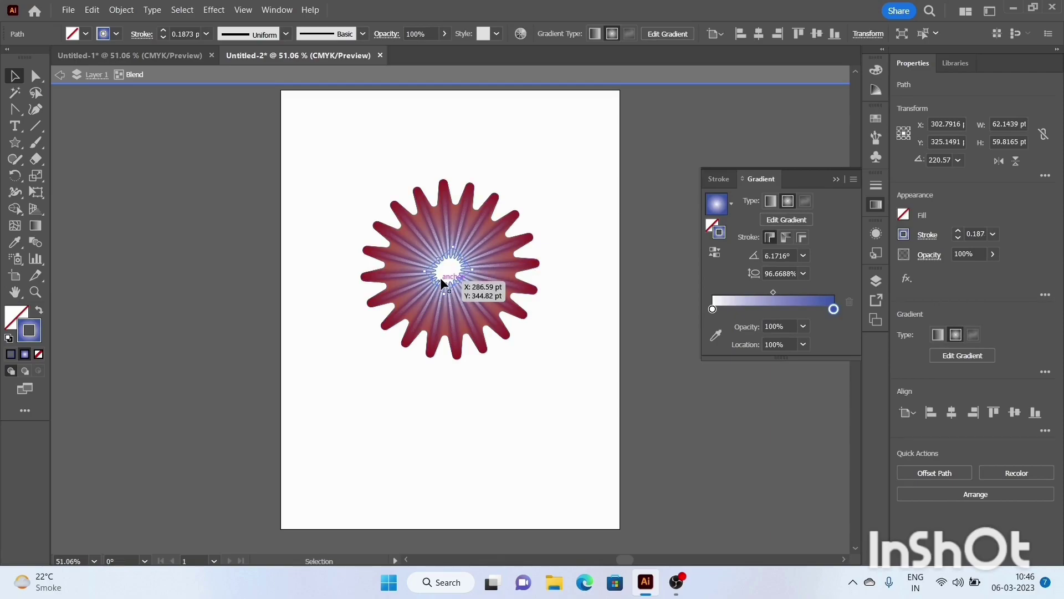
{"action": "left_click_drag", "start_coordinate": [445, 299], "coordinate": [450, 280]}
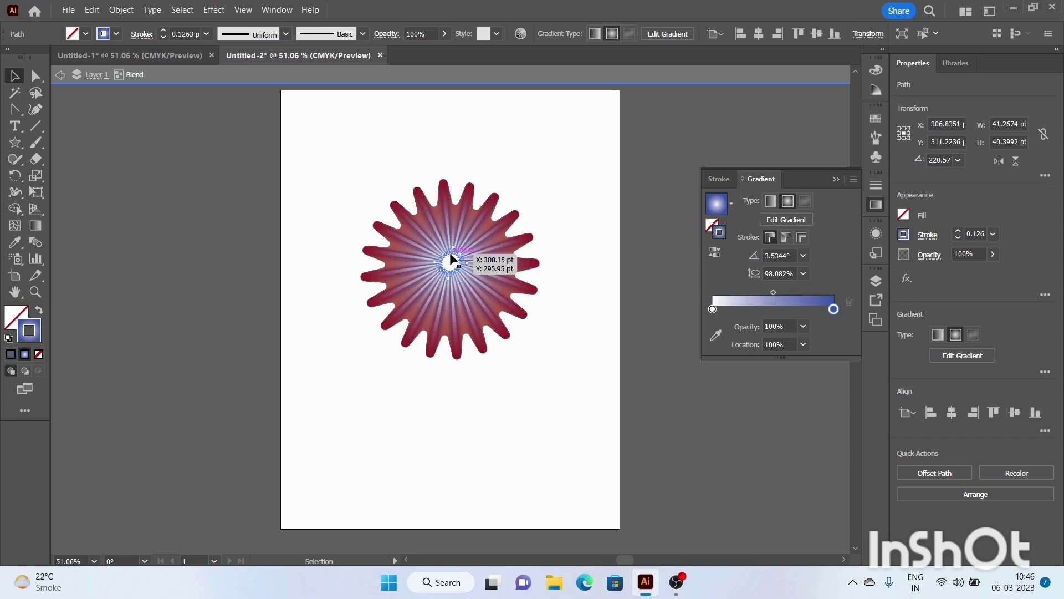
{"action": "left_click_drag", "start_coordinate": [454, 245], "coordinate": [453, 251]}
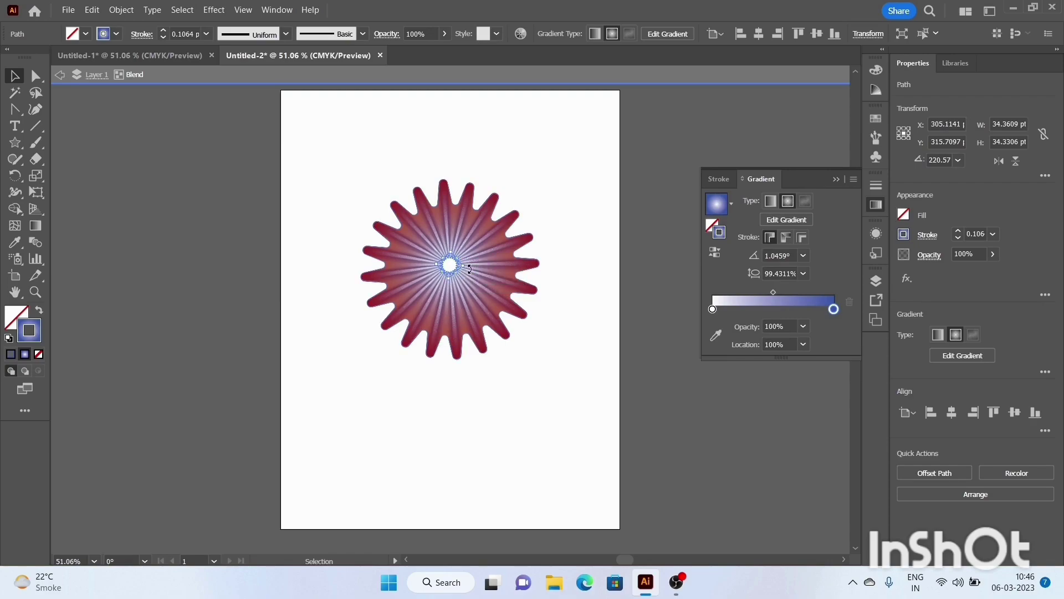
{"action": "key", "text": "a"}
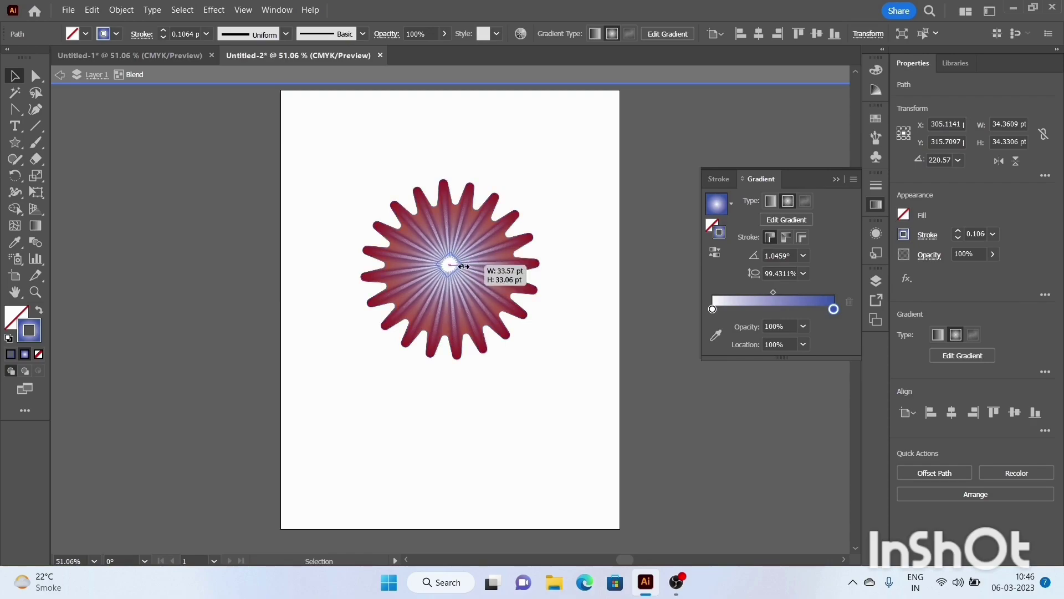
{"action": "key", "text": "v"}
{"action": "left_click_drag", "start_coordinate": [433, 268], "coordinate": [437, 267]}
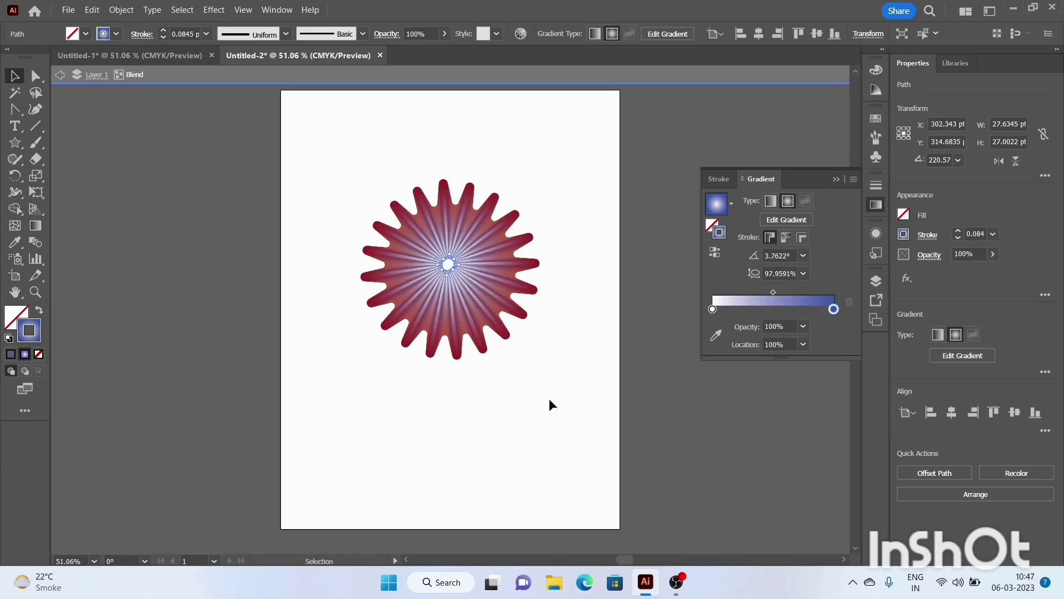
Set the outer star's gradient end stop to bright crimson (H 355, S 93, B 100).
{"action": "left_click", "coordinate": [519, 318]}
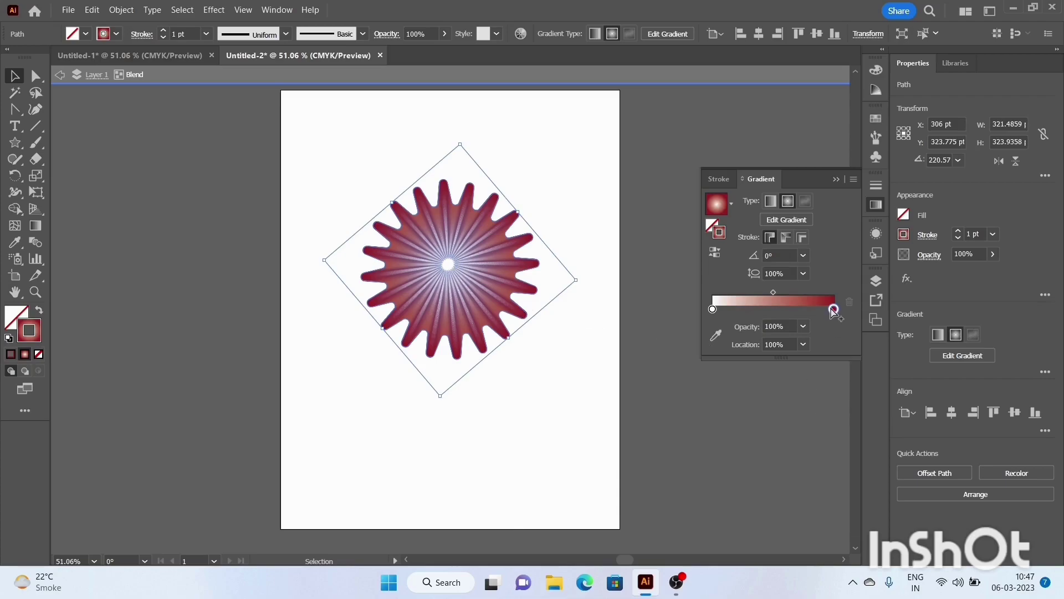
{"action": "left_click_drag", "start_coordinate": [834, 309], "coordinate": [808, 309]}
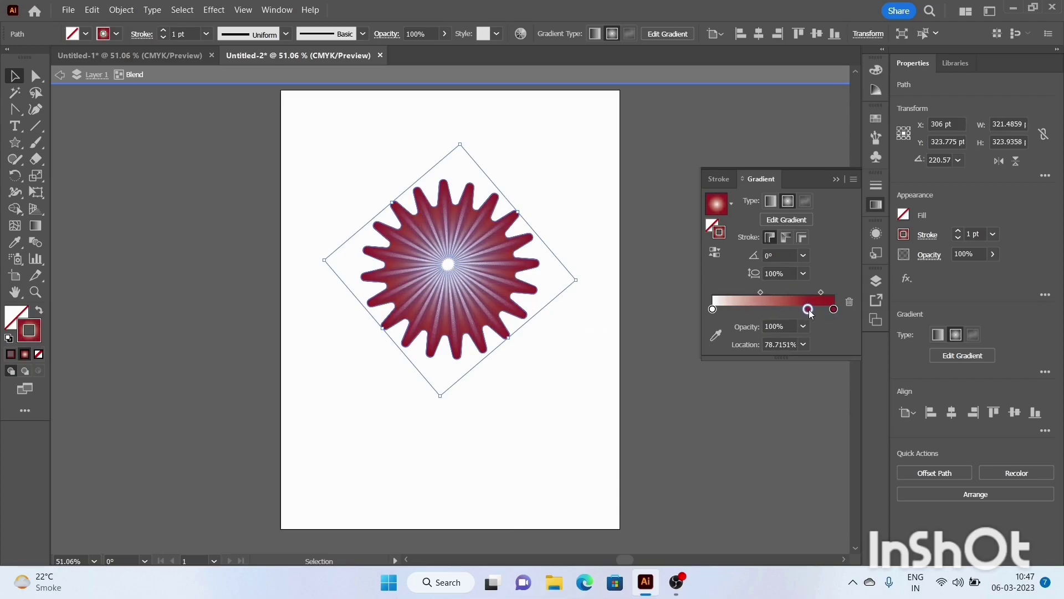
{"action": "left_click", "coordinate": [848, 304]}
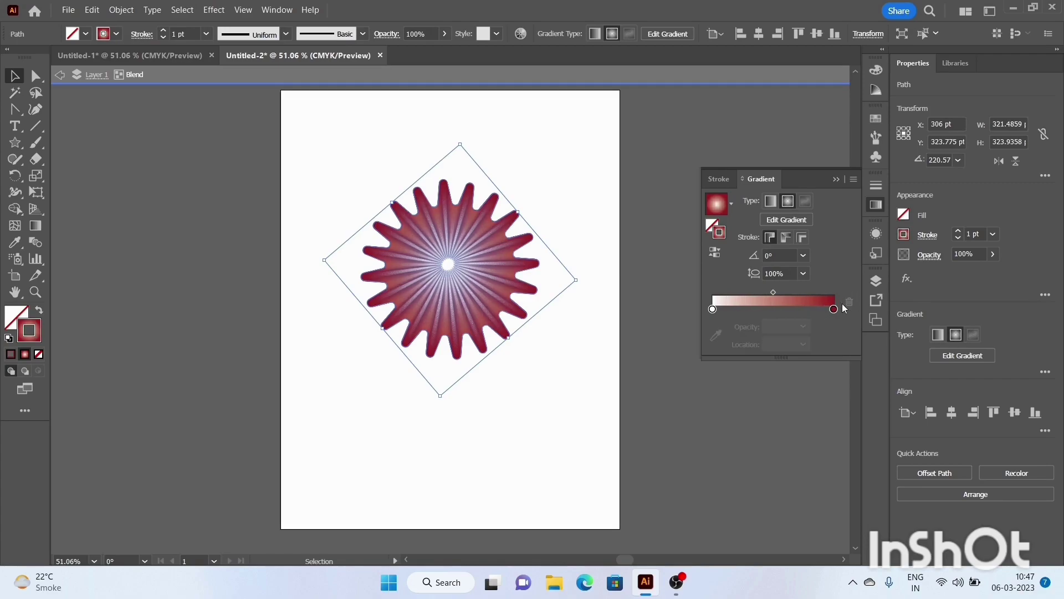
{"action": "left_click", "coordinate": [833, 310]}
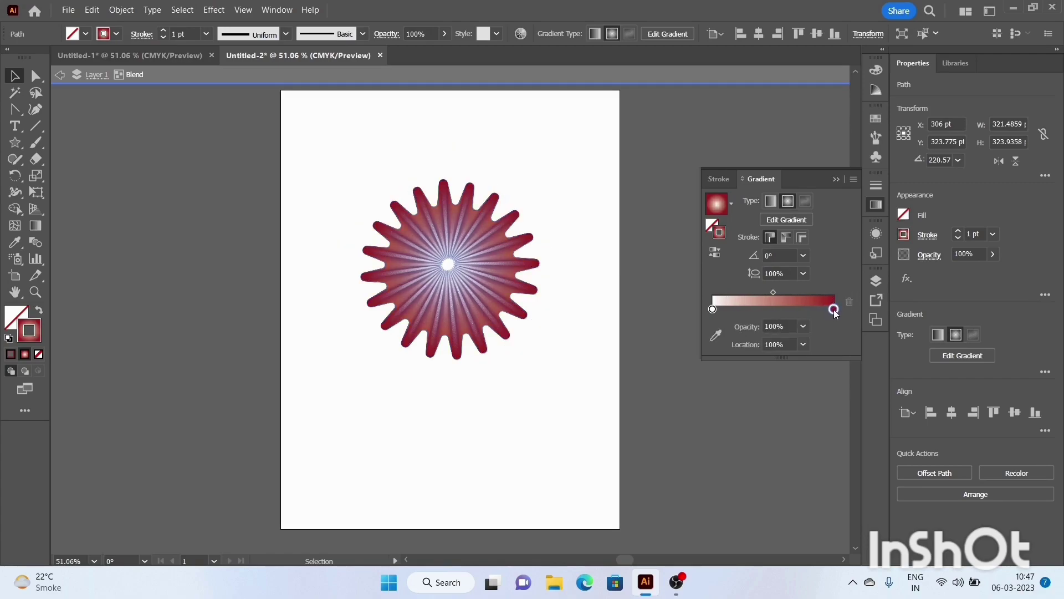
{"action": "double_click", "coordinate": [833, 310]}
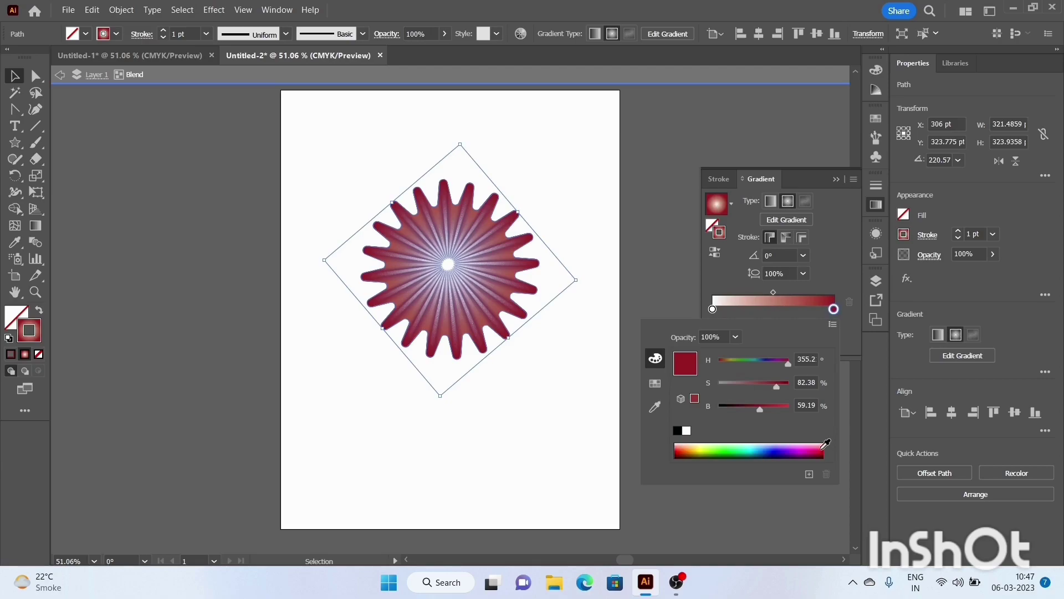
{"action": "left_click", "coordinate": [824, 446]}
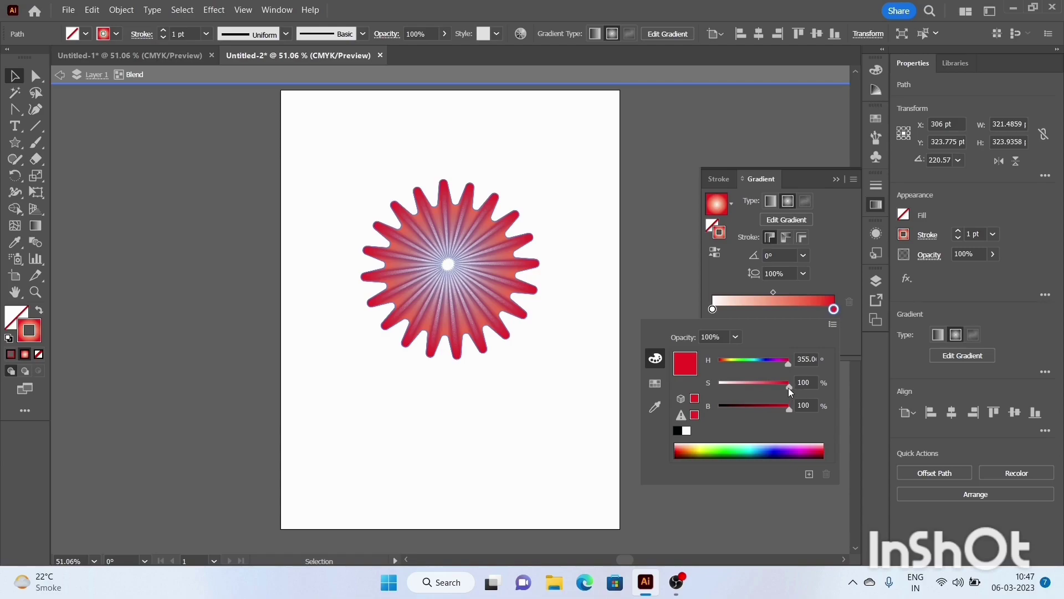
{"action": "left_click_drag", "start_coordinate": [787, 388], "coordinate": [753, 390]}
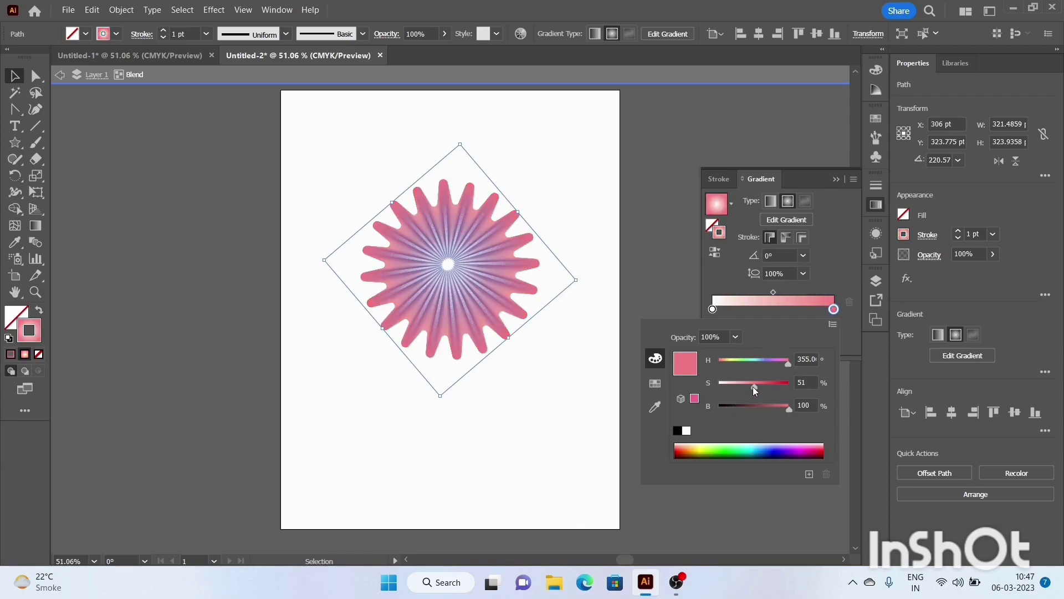
{"action": "left_click_drag", "start_coordinate": [771, 388], "coordinate": [783, 392]}
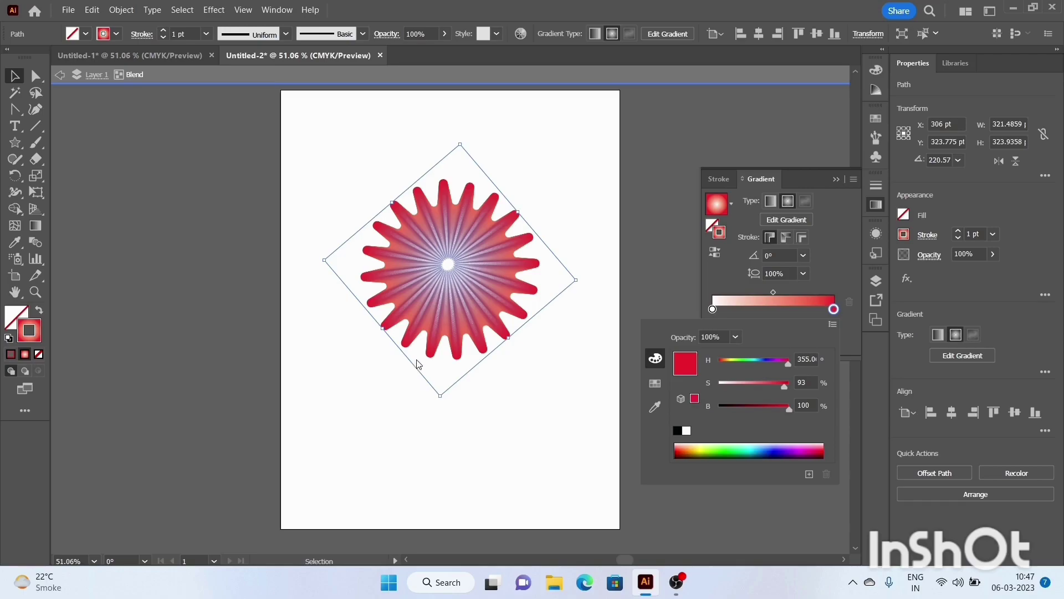
{"action": "left_click", "coordinate": [444, 271]}
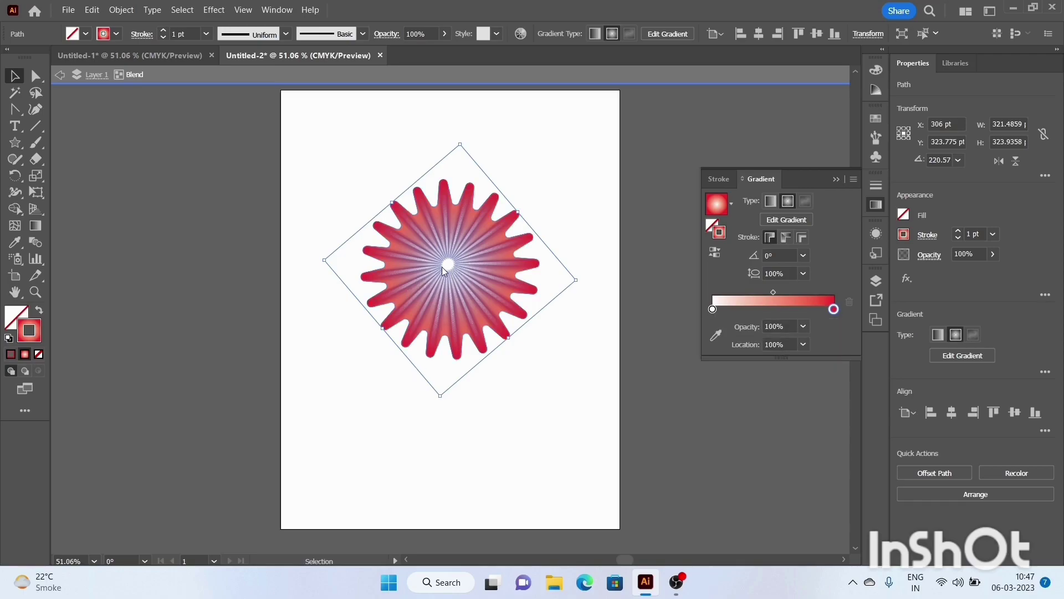
Change the centre shape's gradient end stop from blue to yellow (H 65.38, S 91.76, B 100).
{"action": "left_click", "coordinate": [343, 398]}
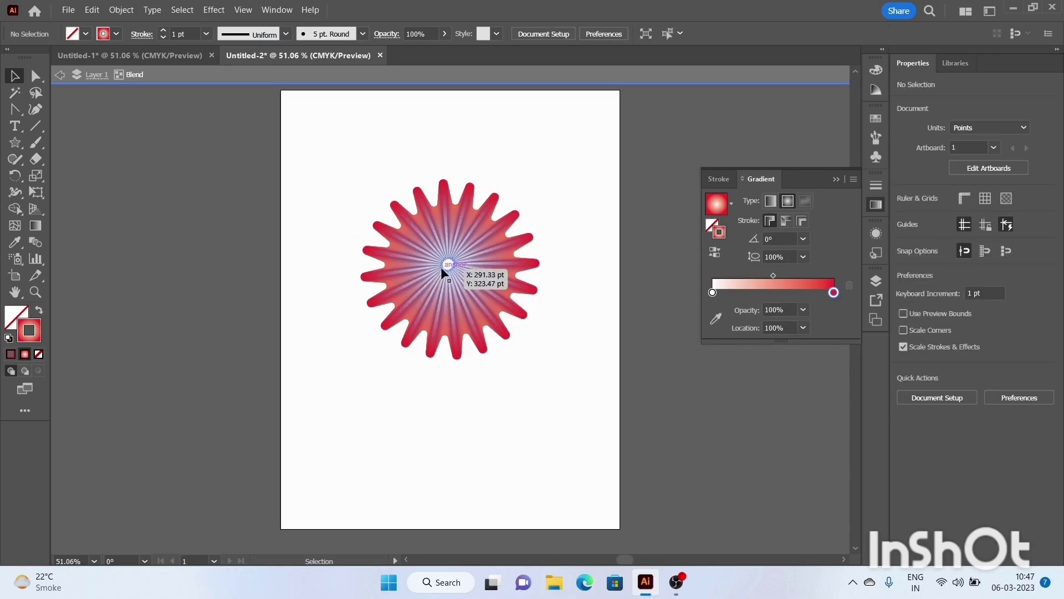
{"action": "left_click", "coordinate": [443, 267]}
{"action": "left_click_drag", "start_coordinate": [441, 271], "coordinate": [447, 264]}
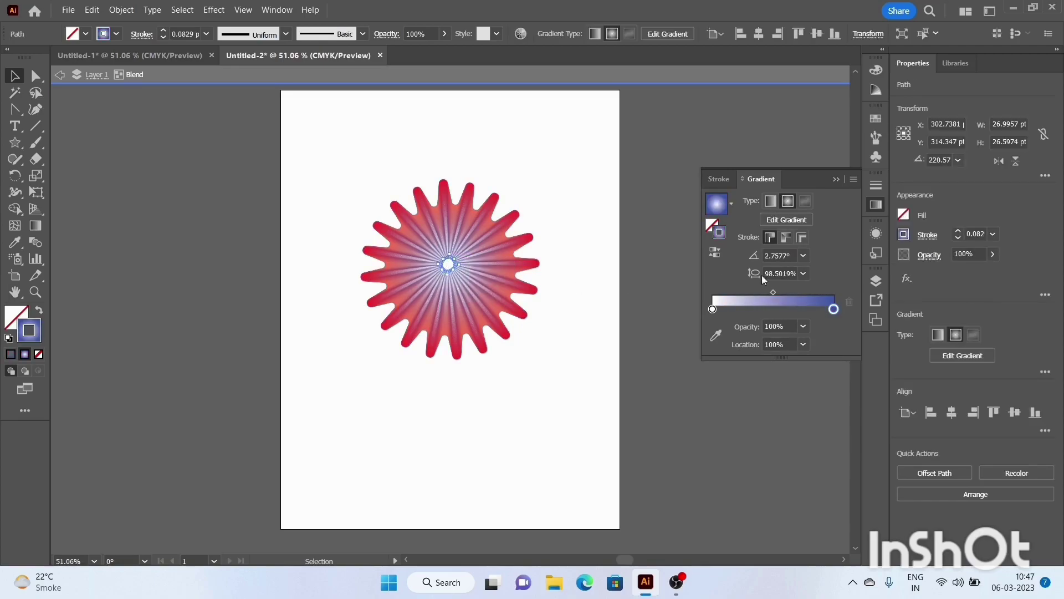
{"action": "double_click", "coordinate": [834, 310]}
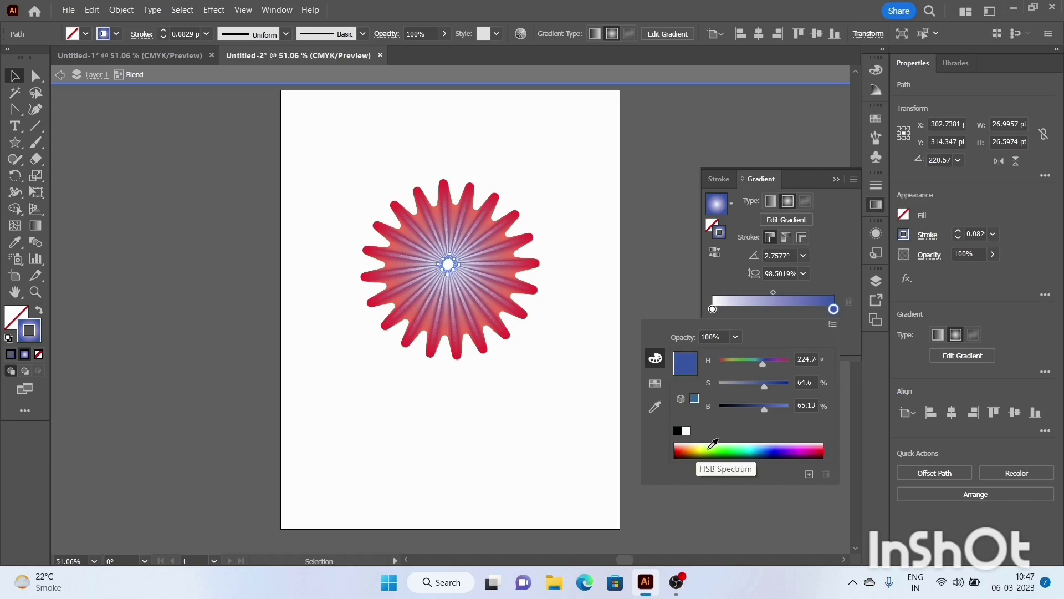
{"action": "left_click", "coordinate": [703, 446]}
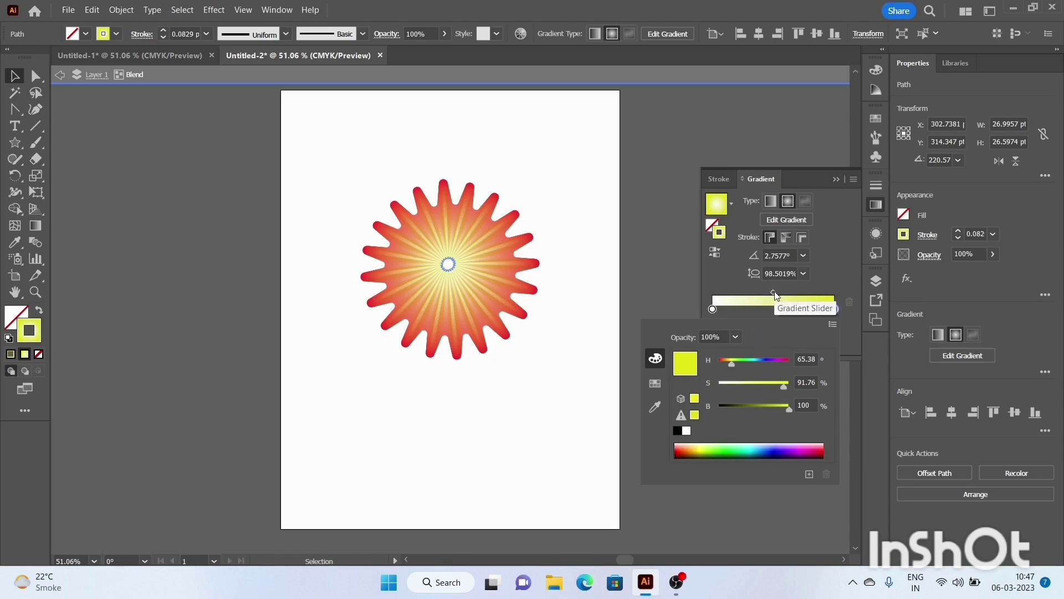
{"action": "left_click", "coordinate": [450, 275]}
Isolate the blend and drag its small inner circle down to the artboard bottom.
{"action": "right_click", "coordinate": [449, 272]}
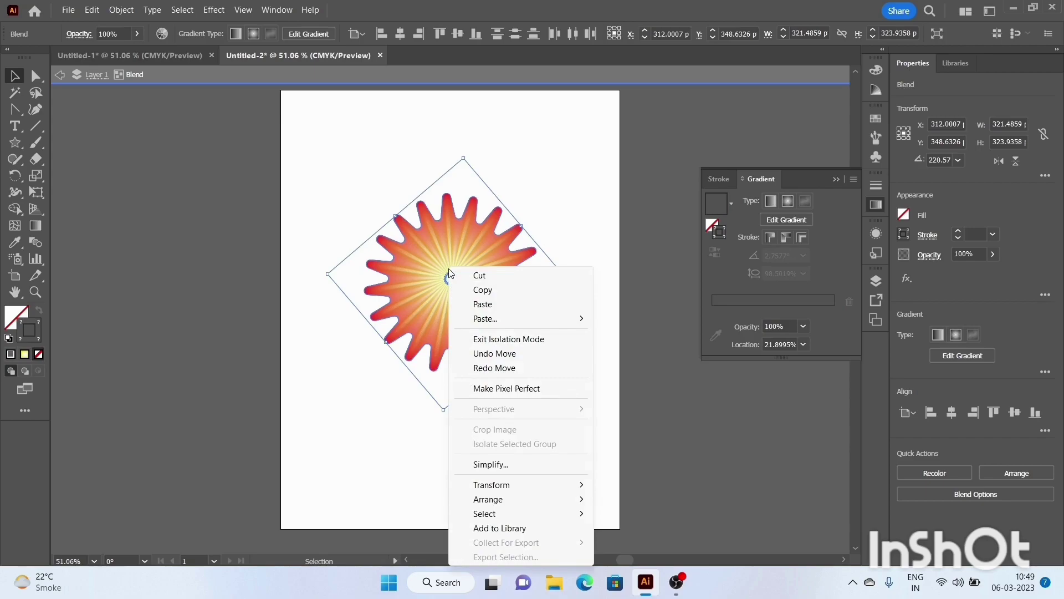
{"action": "left_click", "coordinate": [525, 340]}
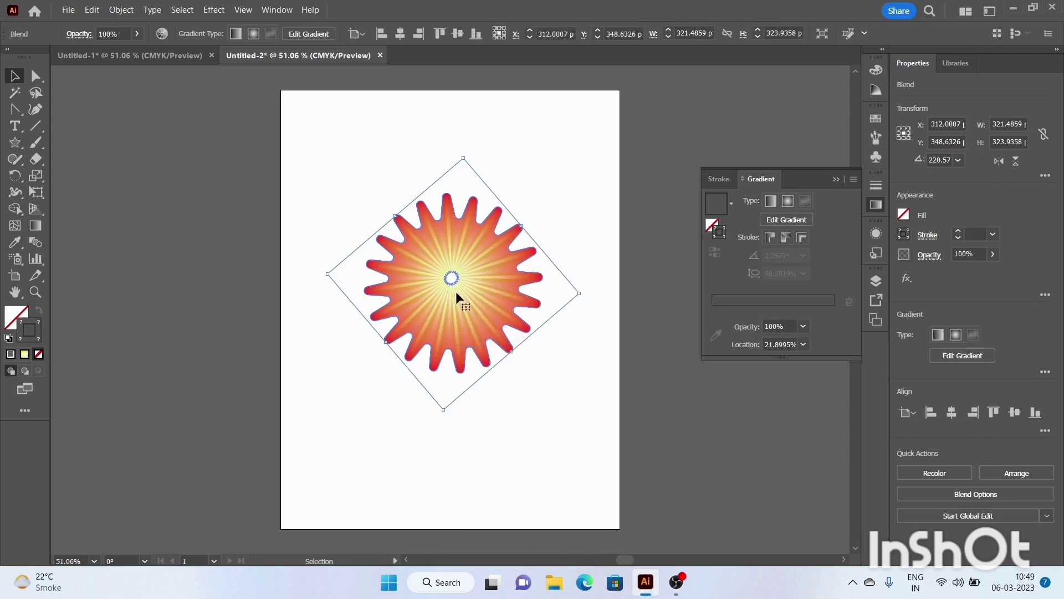
{"action": "right_click", "coordinate": [451, 272]}
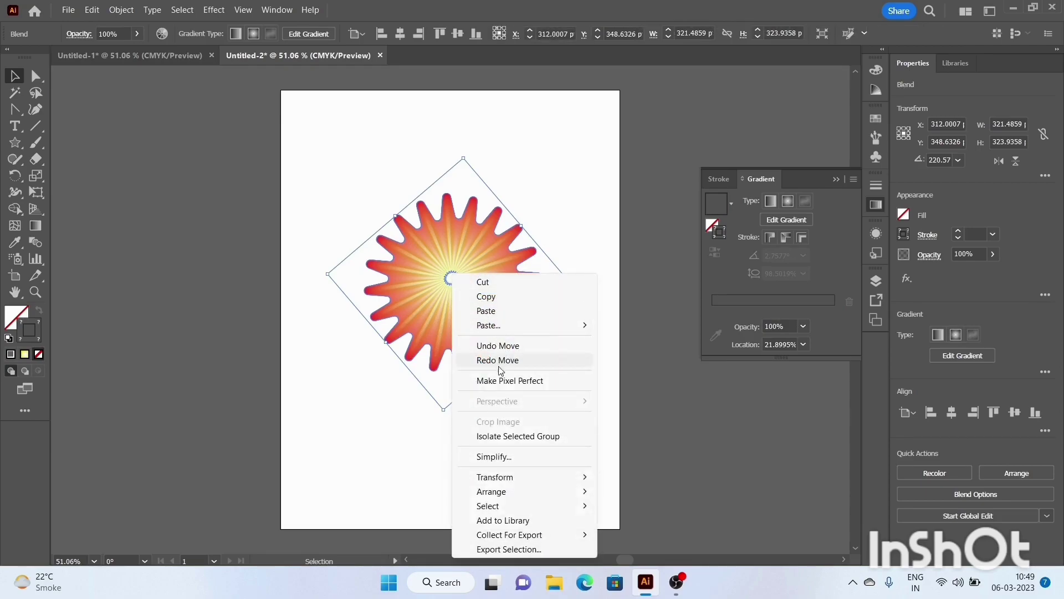
{"action": "left_click", "coordinate": [513, 436]}
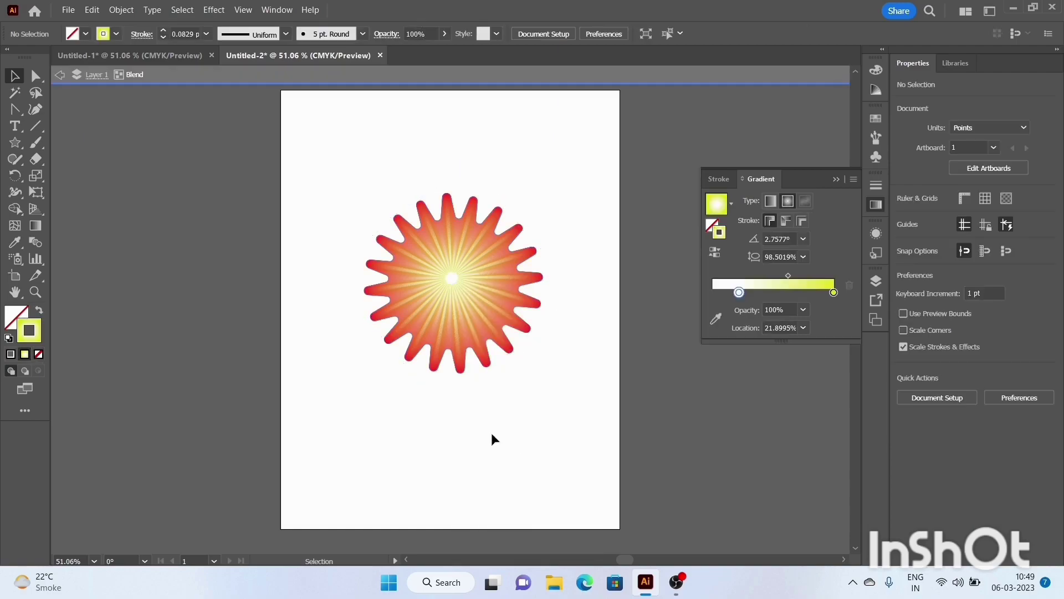
{"action": "mouse_move", "coordinate": [444, 280]}
{"action": "left_mouse_down"}
{"action": "mouse_move", "coordinate": [321, 270]}
{"action": "mouse_move", "coordinate": [437, 271]}
{"action": "mouse_move", "coordinate": [451, 461]}
{"action": "mouse_move", "coordinate": [440, 503]}
{"action": "left_mouse_up"}
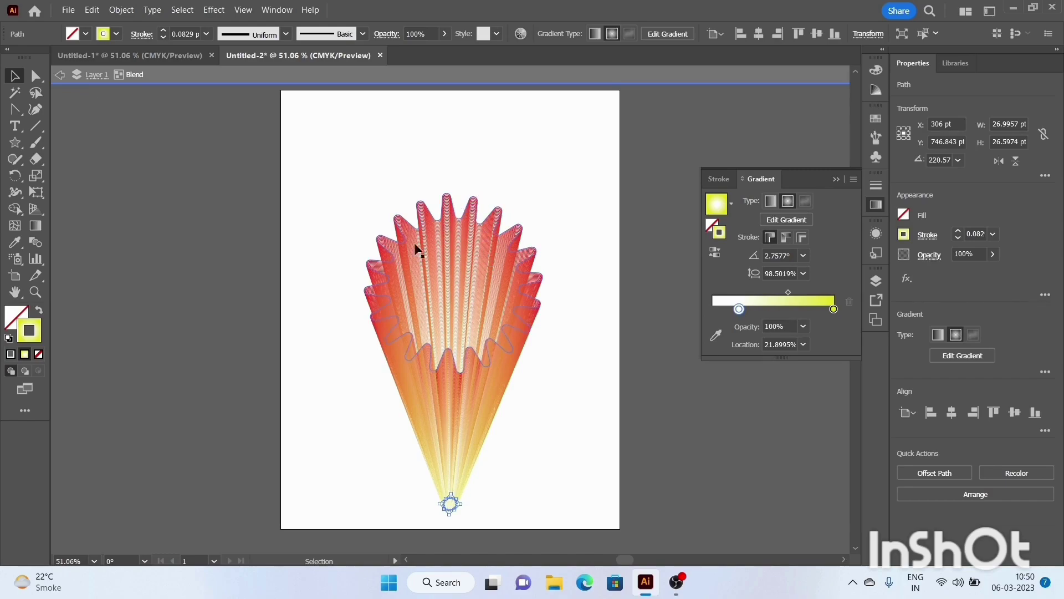
Draw a straight Pen path from the cone's bottom tip to its centre, and select it with the blend.
{"action": "left_click", "coordinate": [17, 114]}
{"action": "left_click", "coordinate": [71, 111]}
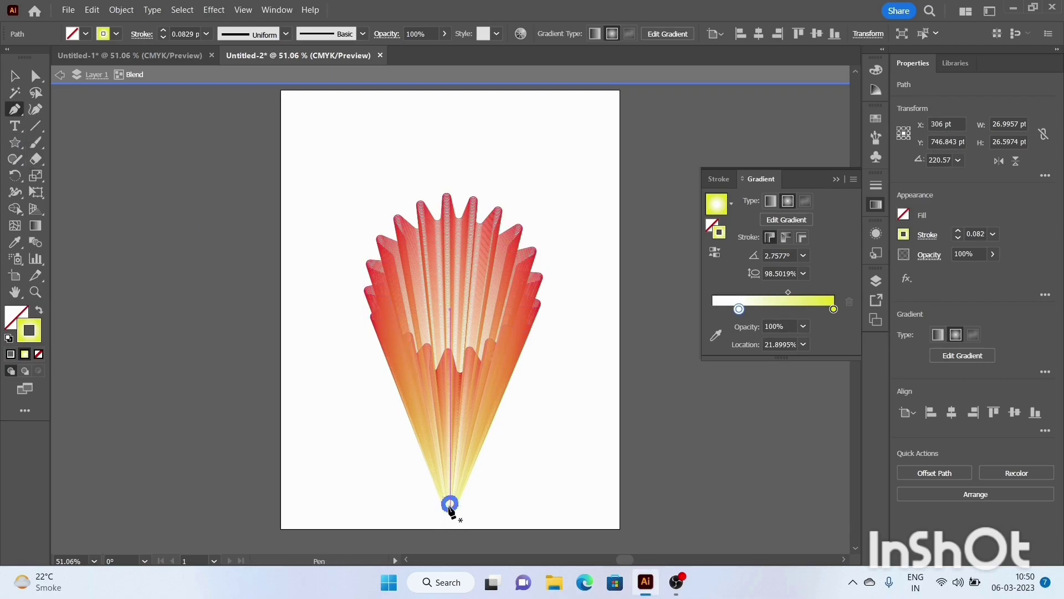
{"action": "left_click_drag", "start_coordinate": [449, 504], "coordinate": [443, 298]}
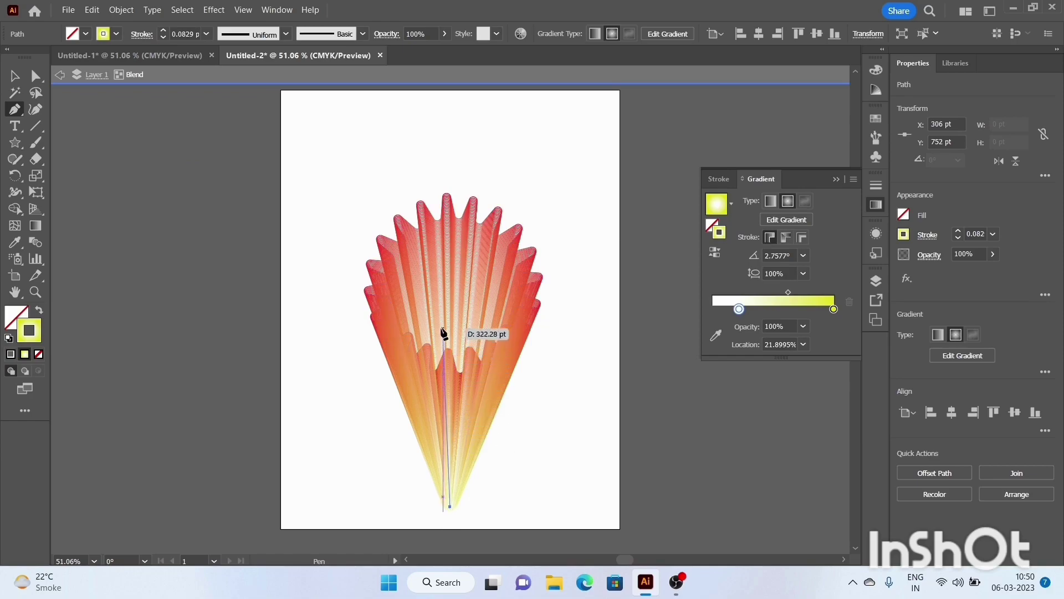
{"action": "left_click", "coordinate": [443, 298]}
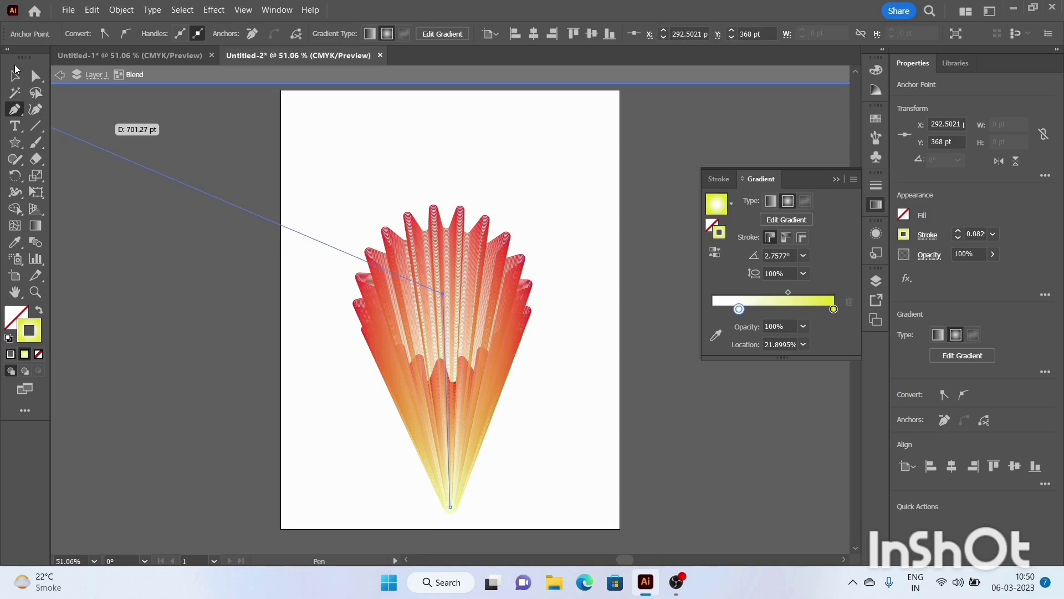
{"action": "left_click", "coordinate": [14, 76]}
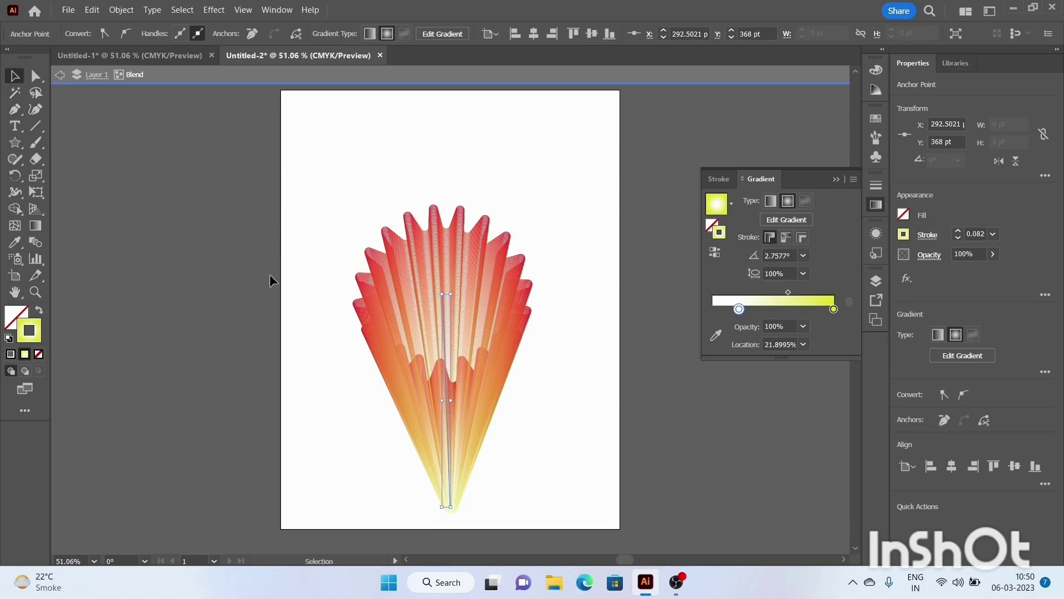
{"action": "left_click_drag", "start_coordinate": [352, 246], "coordinate": [565, 518]}
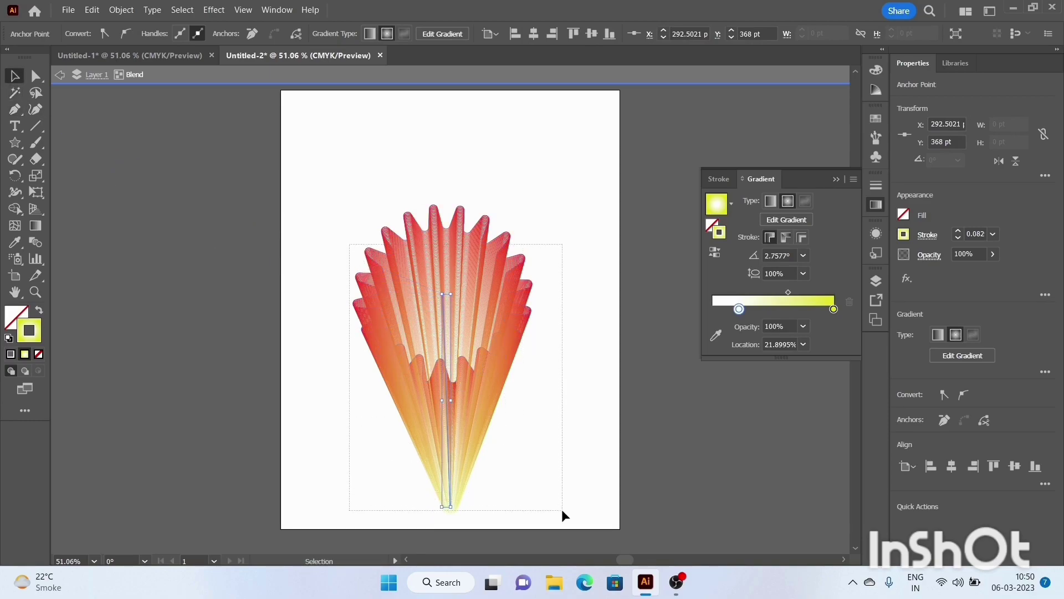
Curve the spine's anchors with the Anchor Point Tool, turning the fan into a ribbed, frilled cup.
{"action": "right_click", "coordinate": [14, 109]}
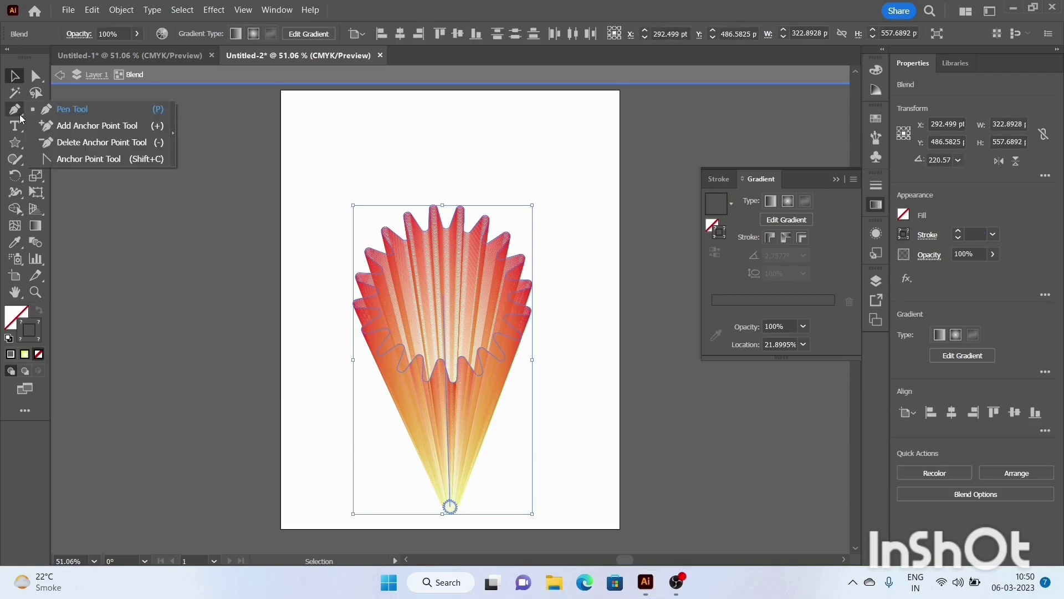
{"action": "left_click", "coordinate": [77, 160]}
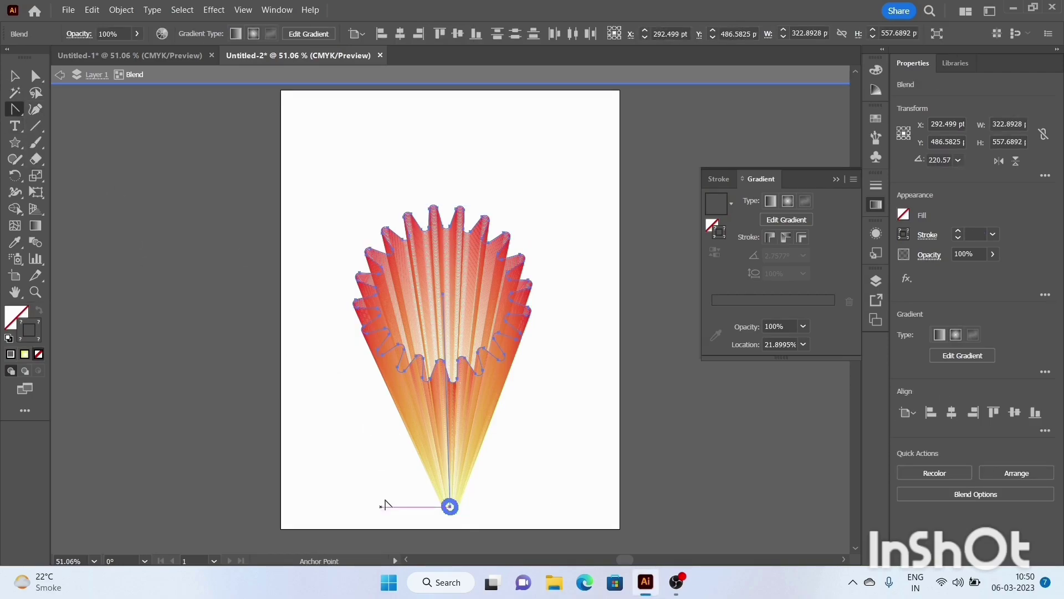
{"action": "left_click_drag", "start_coordinate": [450, 506], "coordinate": [447, 458]}
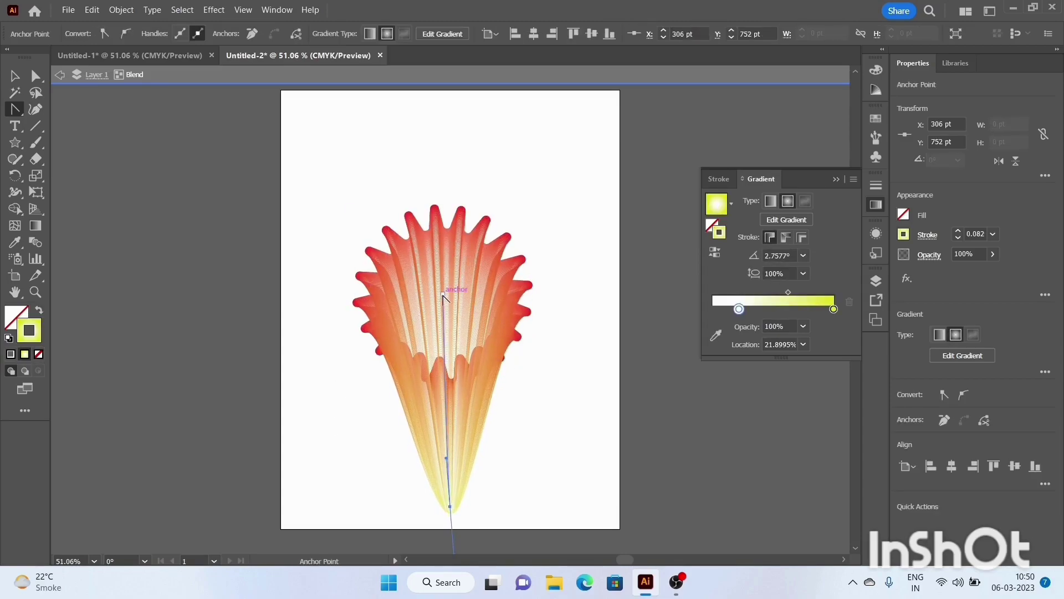
{"action": "left_click_drag", "start_coordinate": [444, 294], "coordinate": [444, 317]}
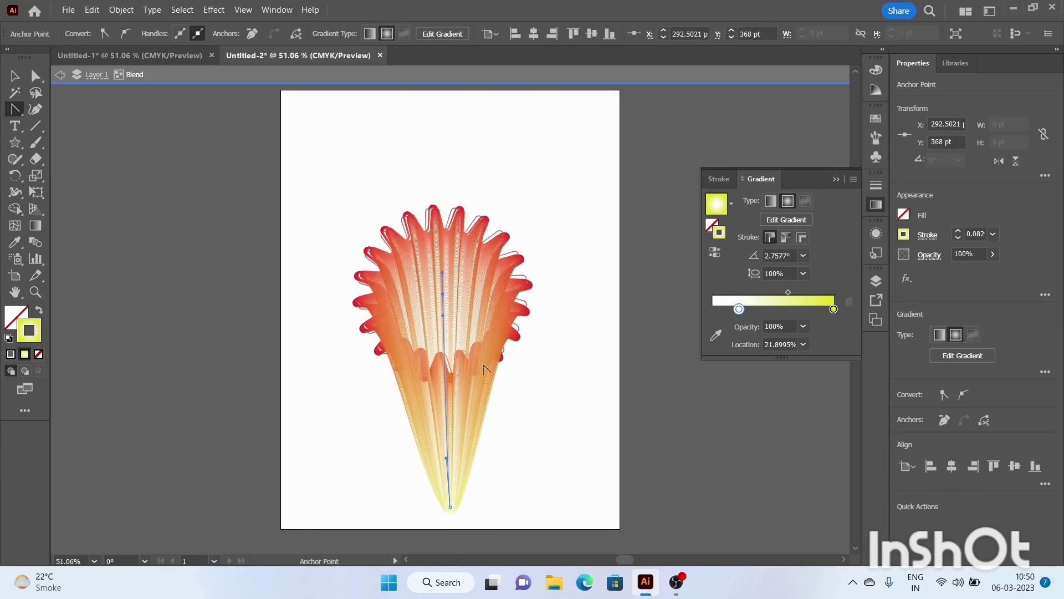
{"action": "left_click", "coordinate": [448, 468]}
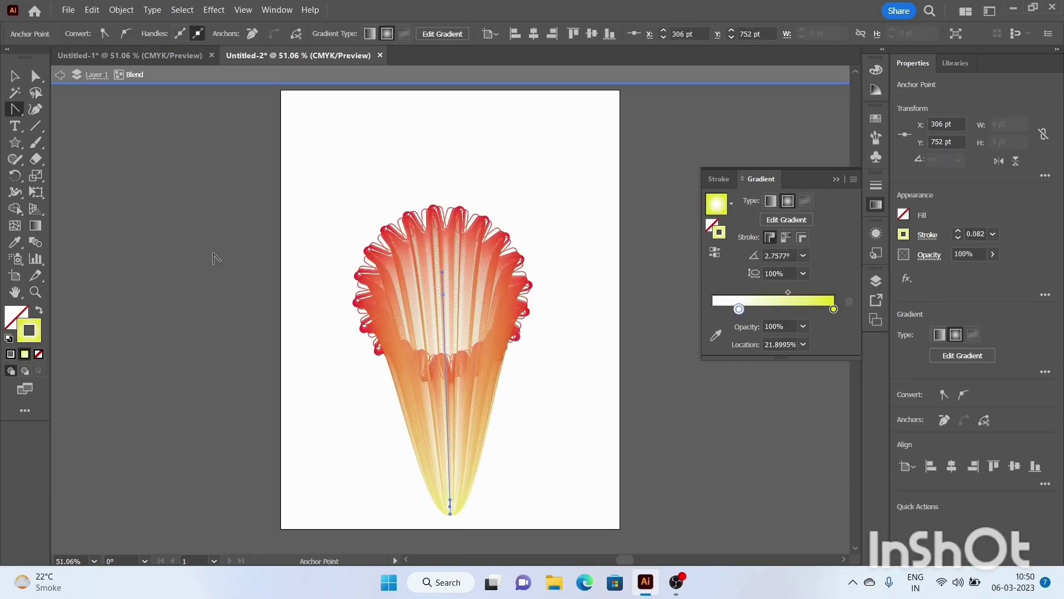
{"action": "left_click", "coordinate": [15, 76]}
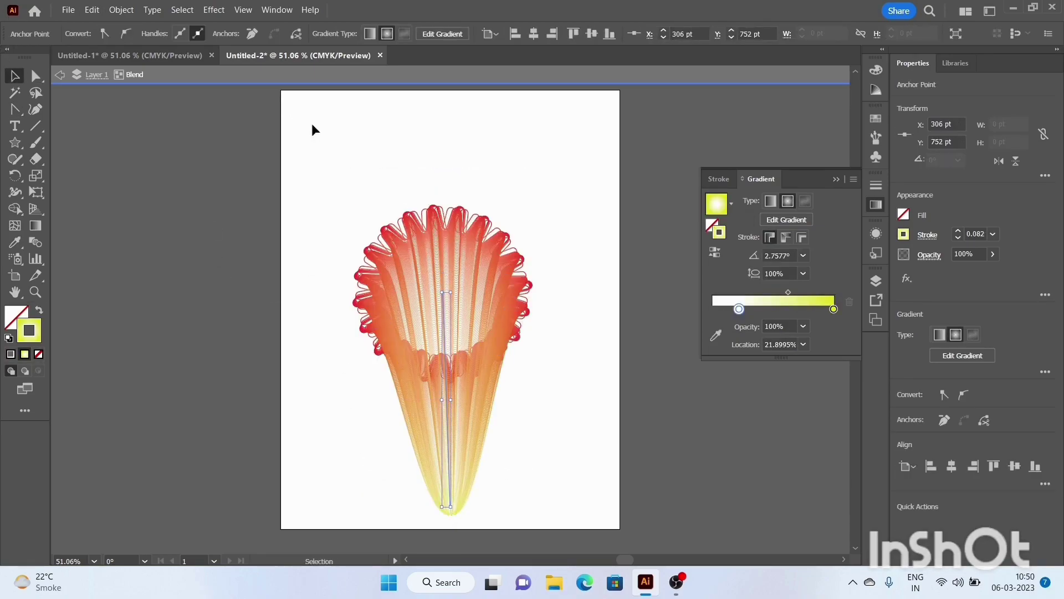
{"action": "left_click", "coordinate": [350, 148]}
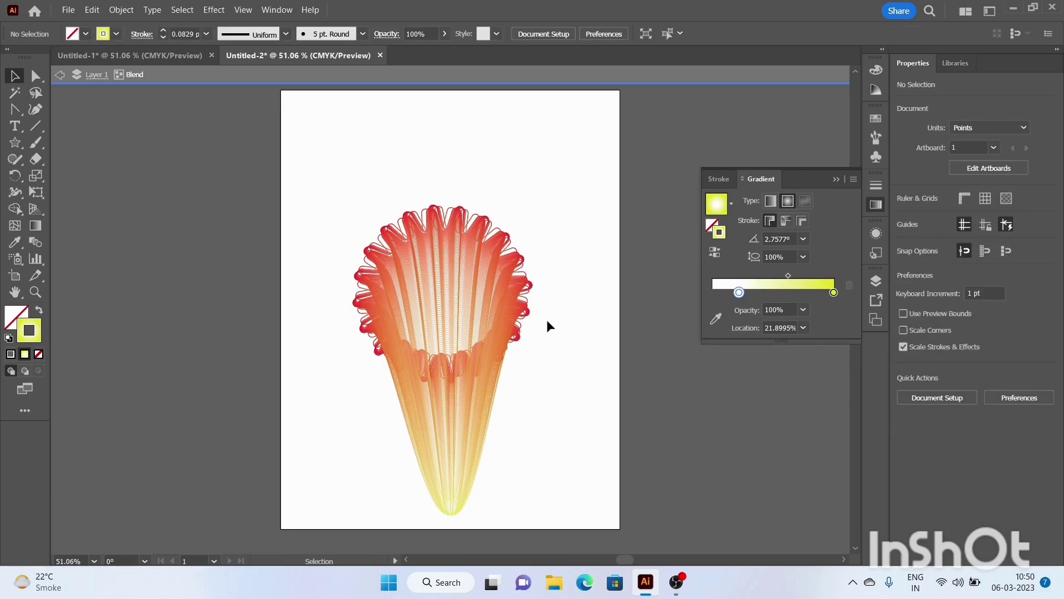
Marquee-select the whole cone blend together with its spine.
{"action": "left_click", "coordinate": [400, 224]}
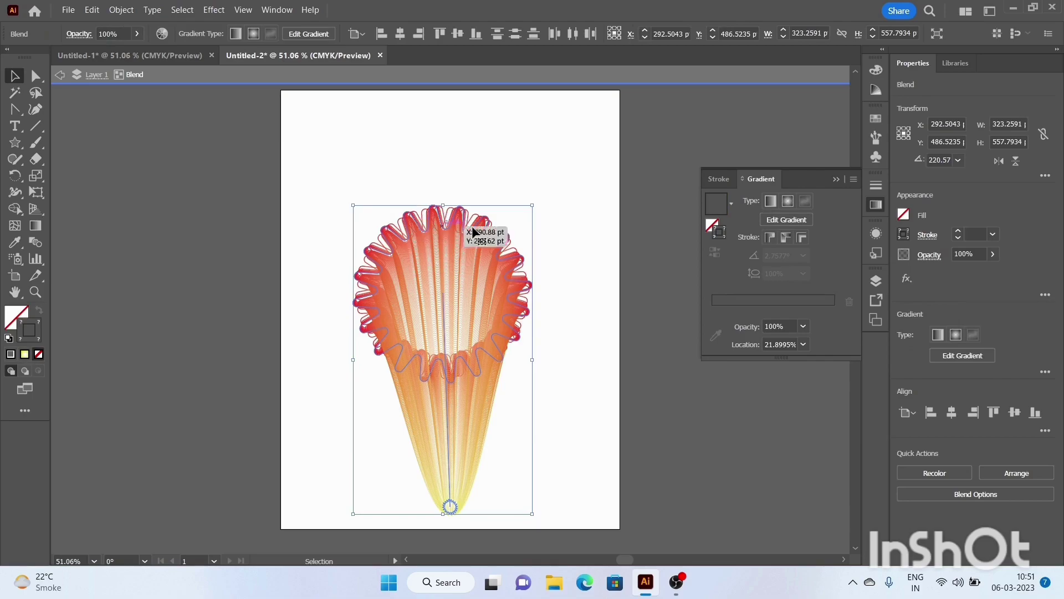
{"action": "left_click", "coordinate": [554, 308]}
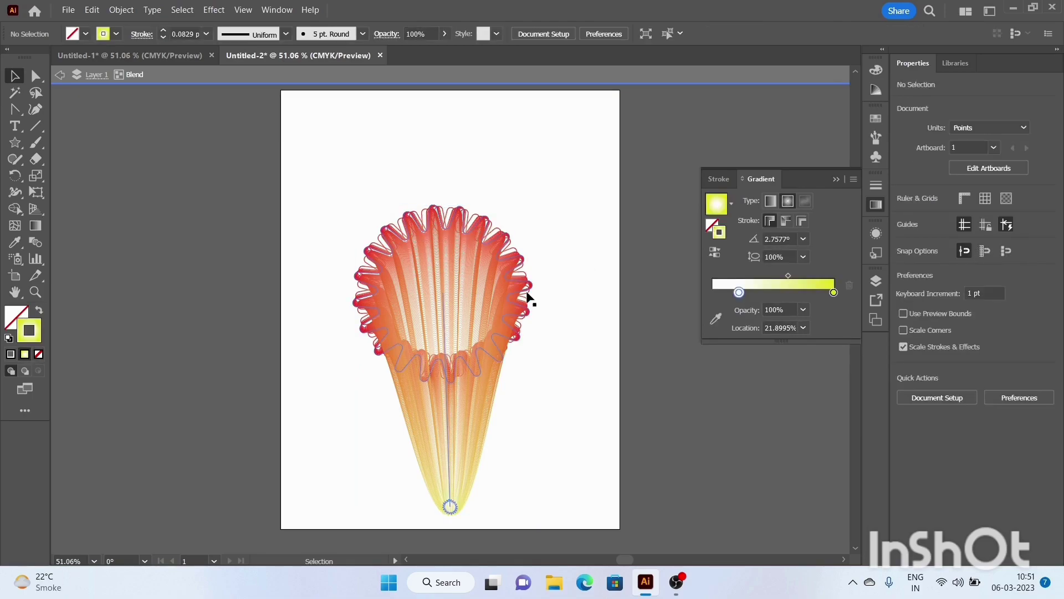
{"action": "left_click", "coordinate": [527, 298]}
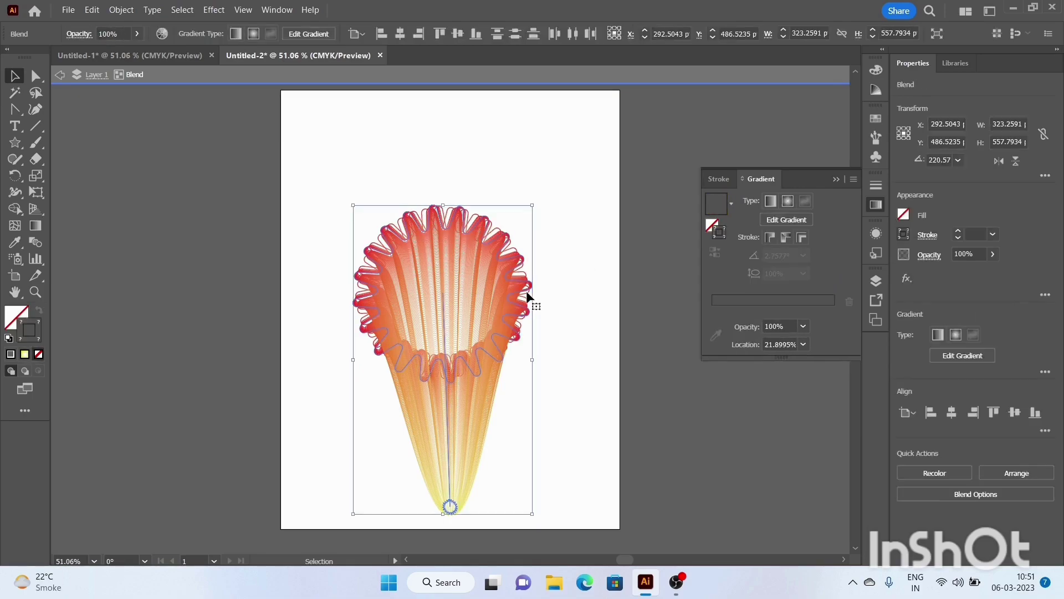
{"action": "left_click", "coordinate": [568, 294]}
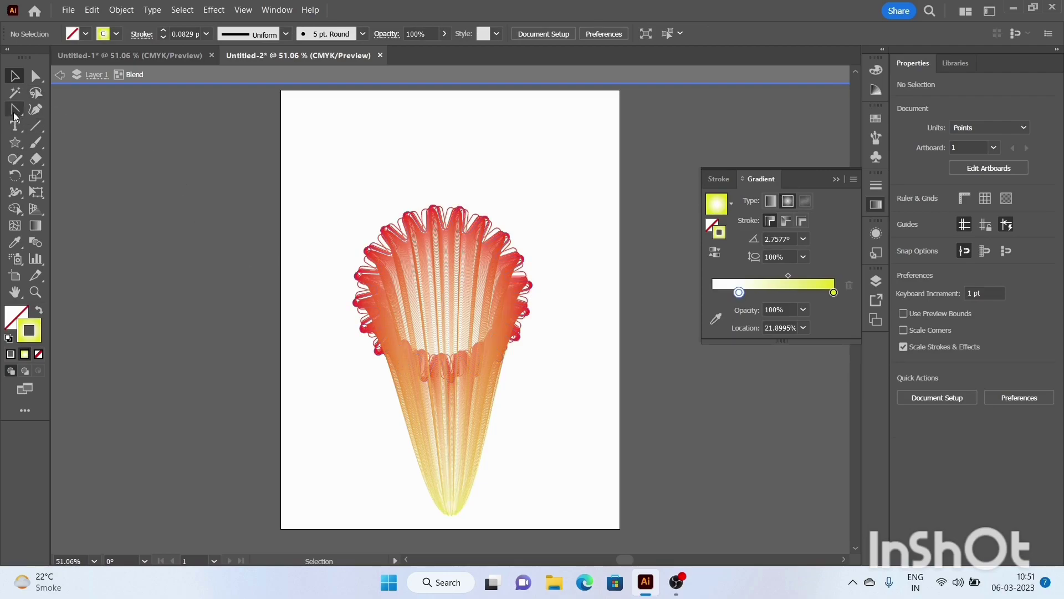
{"action": "left_click_drag", "start_coordinate": [347, 195], "coordinate": [556, 523]}
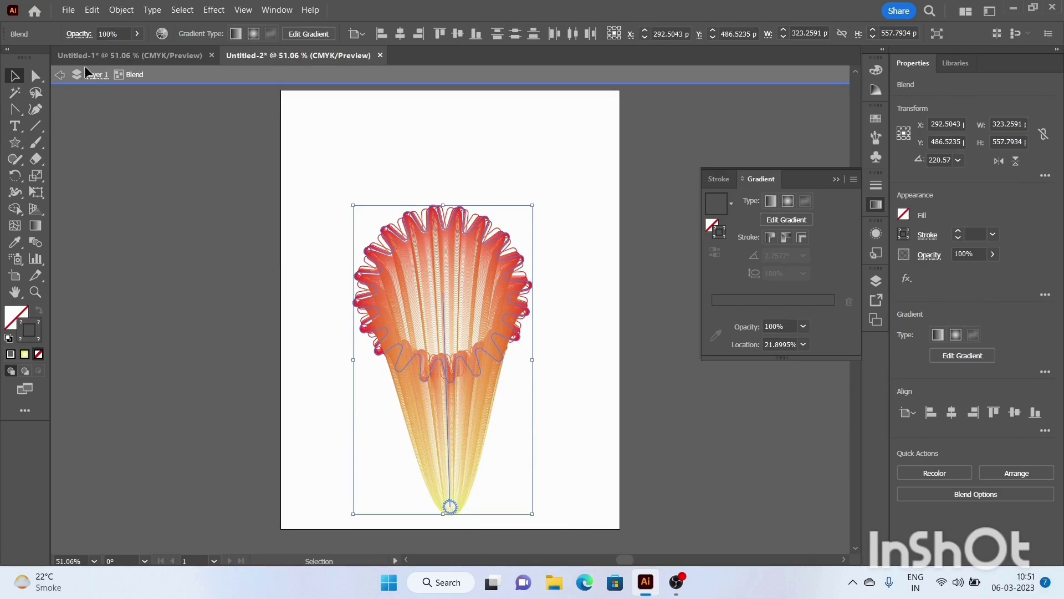
Bend the spine's top anchor with the Anchor Point Tool to swirl the rim into folds.
{"action": "right_click", "coordinate": [16, 116]}
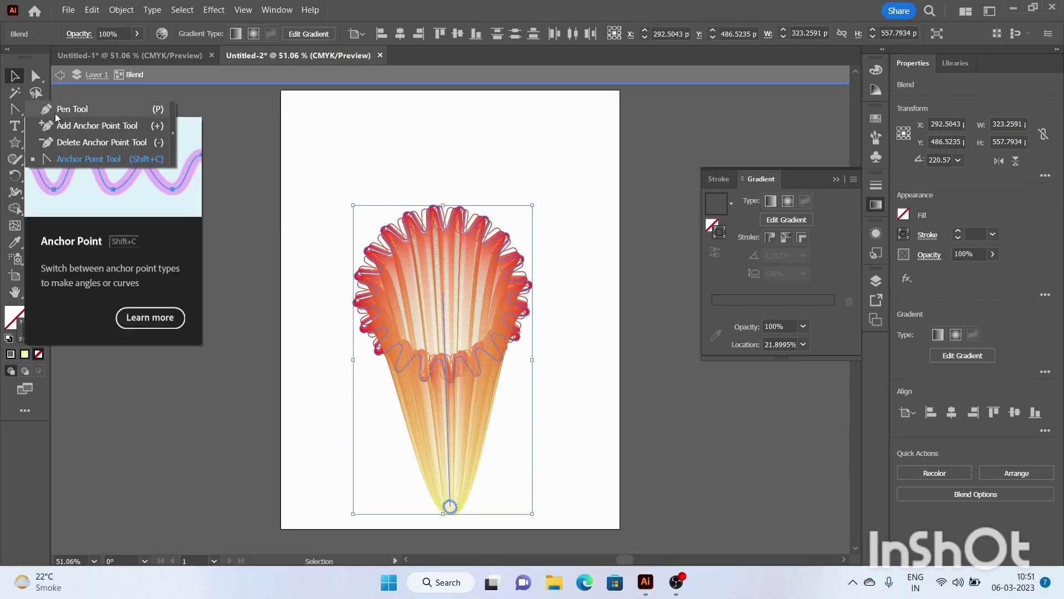
{"action": "left_click", "coordinate": [70, 158]}
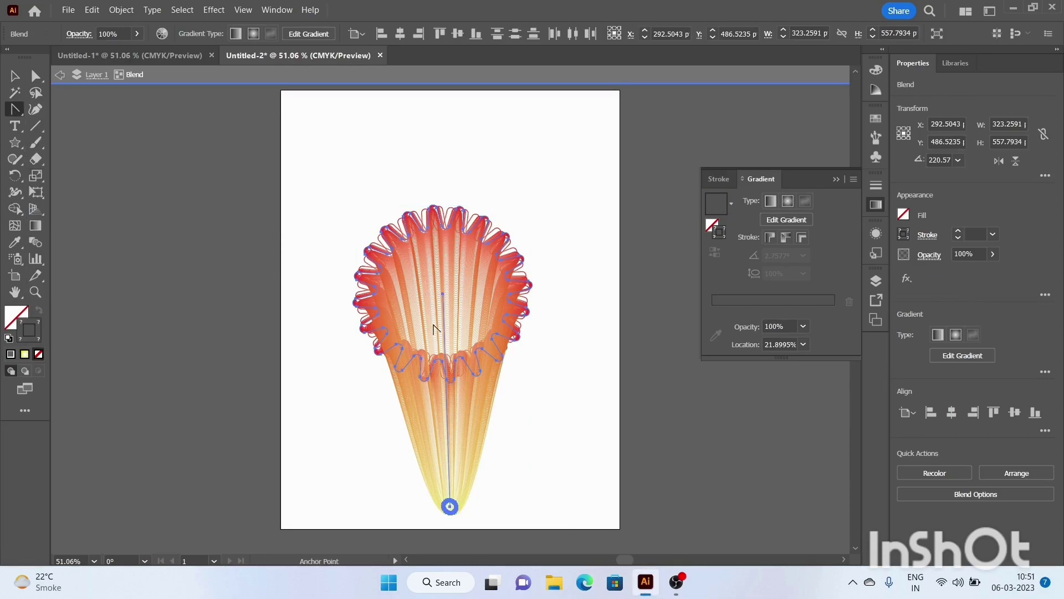
{"action": "left_click", "coordinate": [445, 295]}
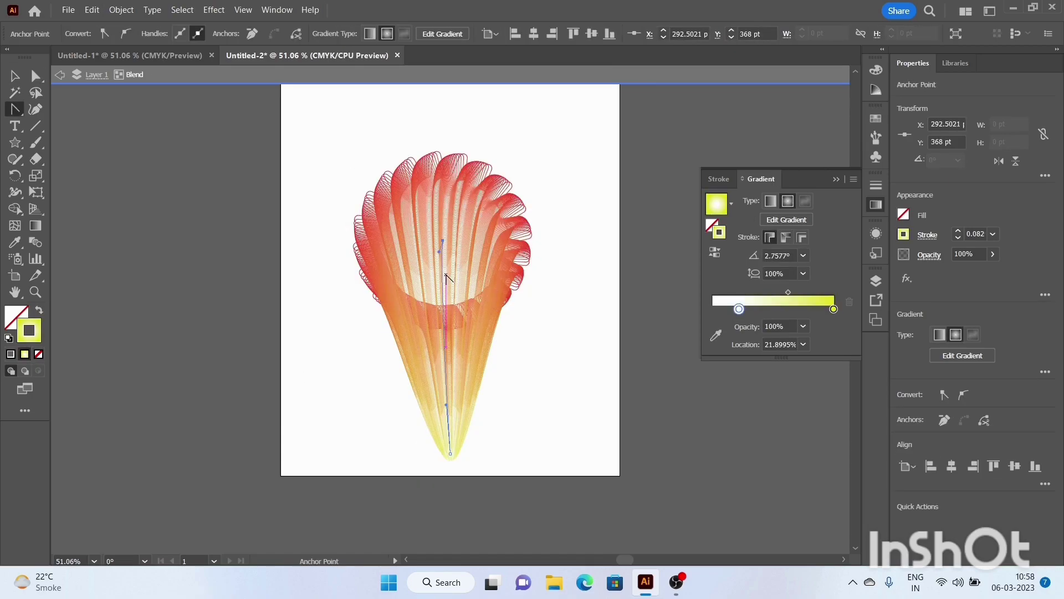
{"action": "left_click", "coordinate": [16, 76]}
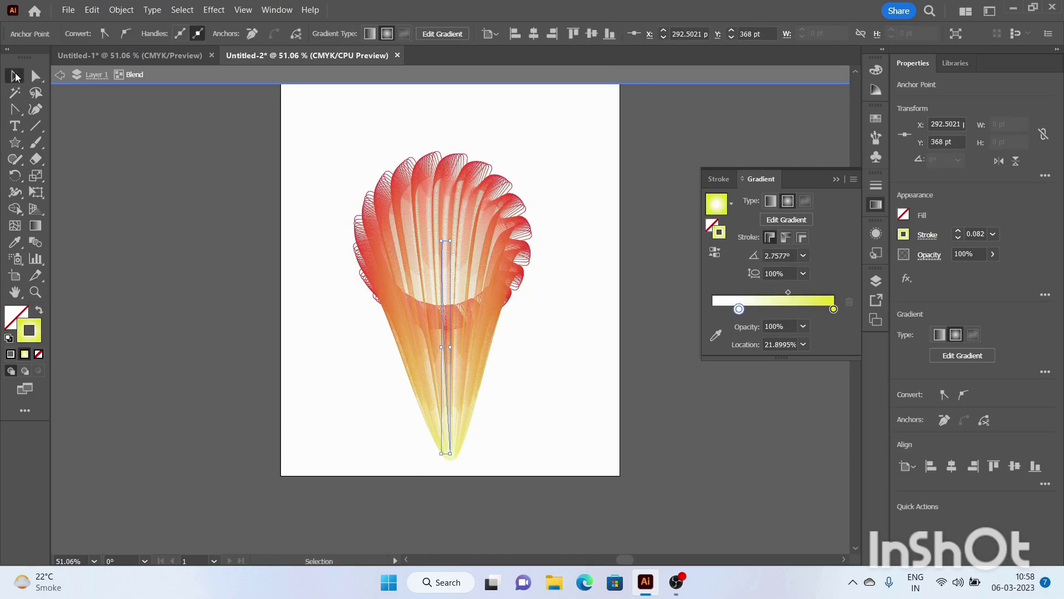
{"action": "left_click", "coordinate": [320, 372]}
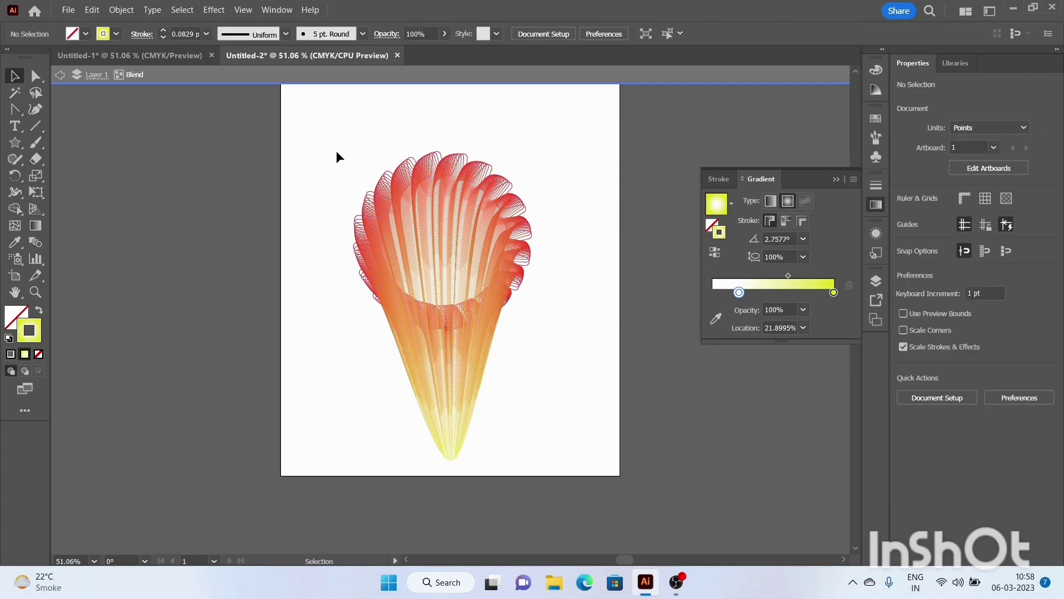